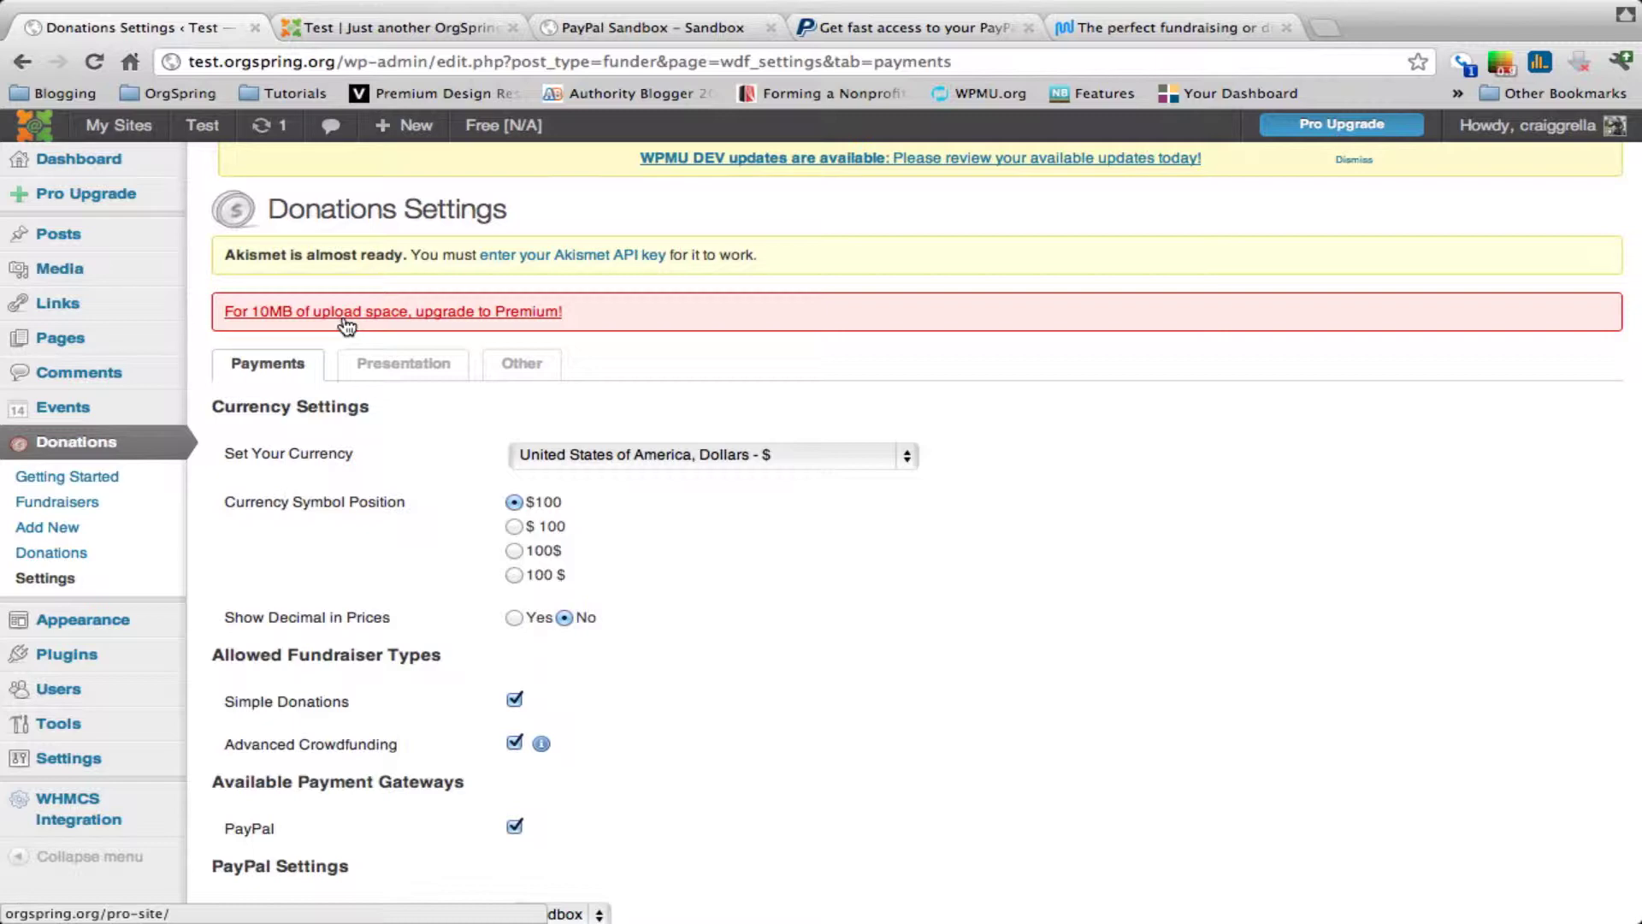
Select the entire IPN return URL shown in the Simple Payment Options notice under PayPal Settings.
scroll(292, 419, down, 5)
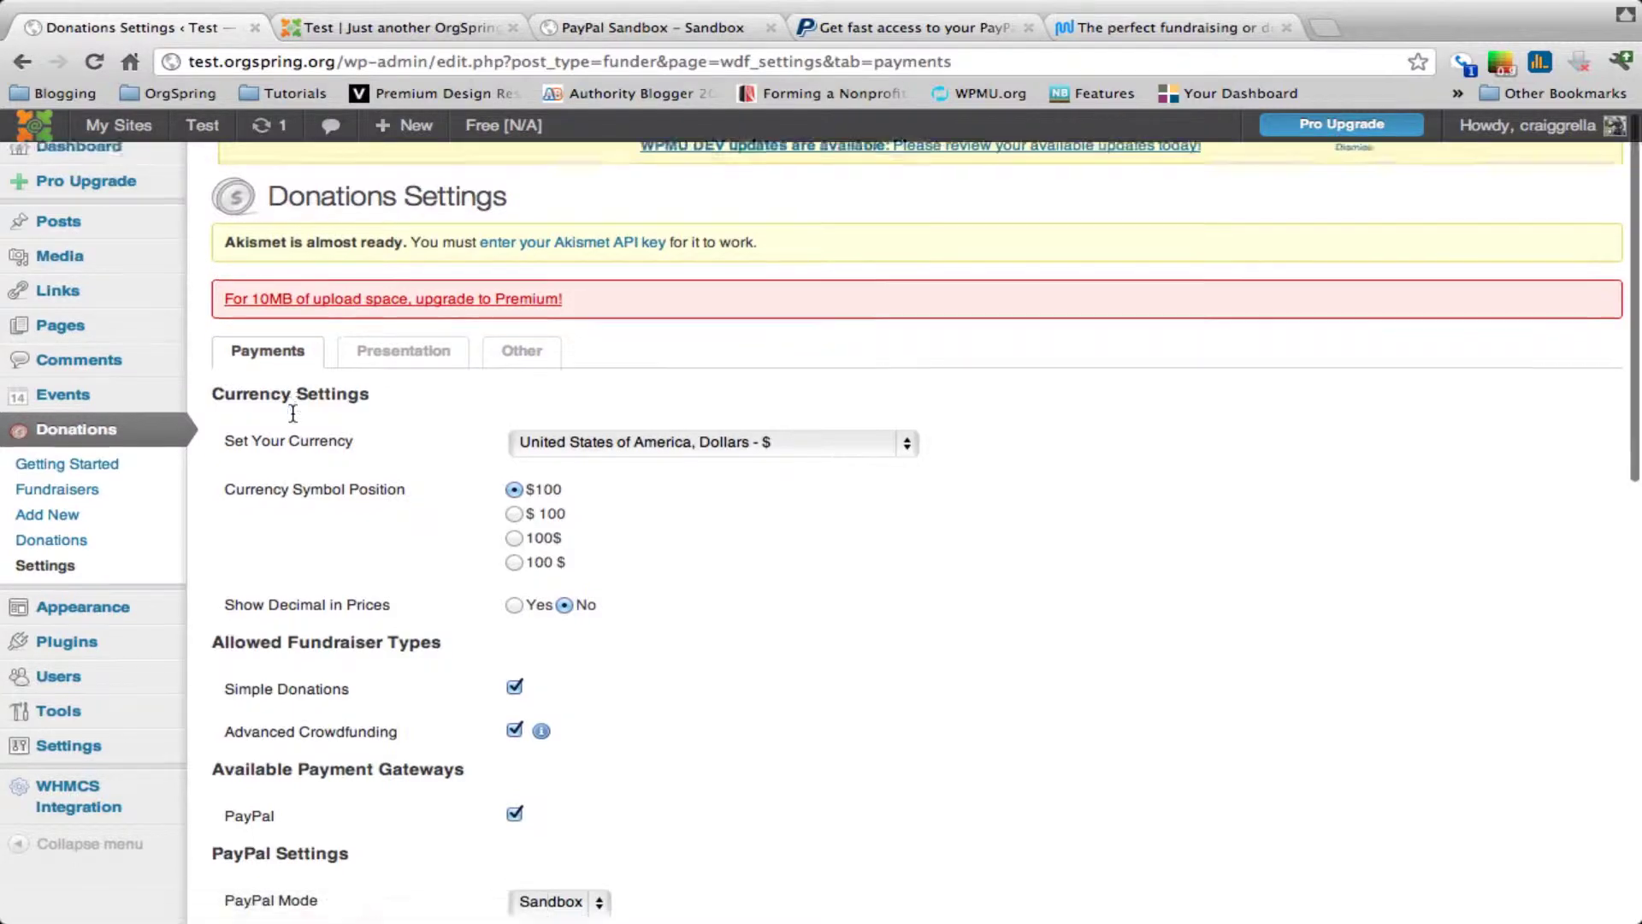
scroll(292, 419, down, 1)
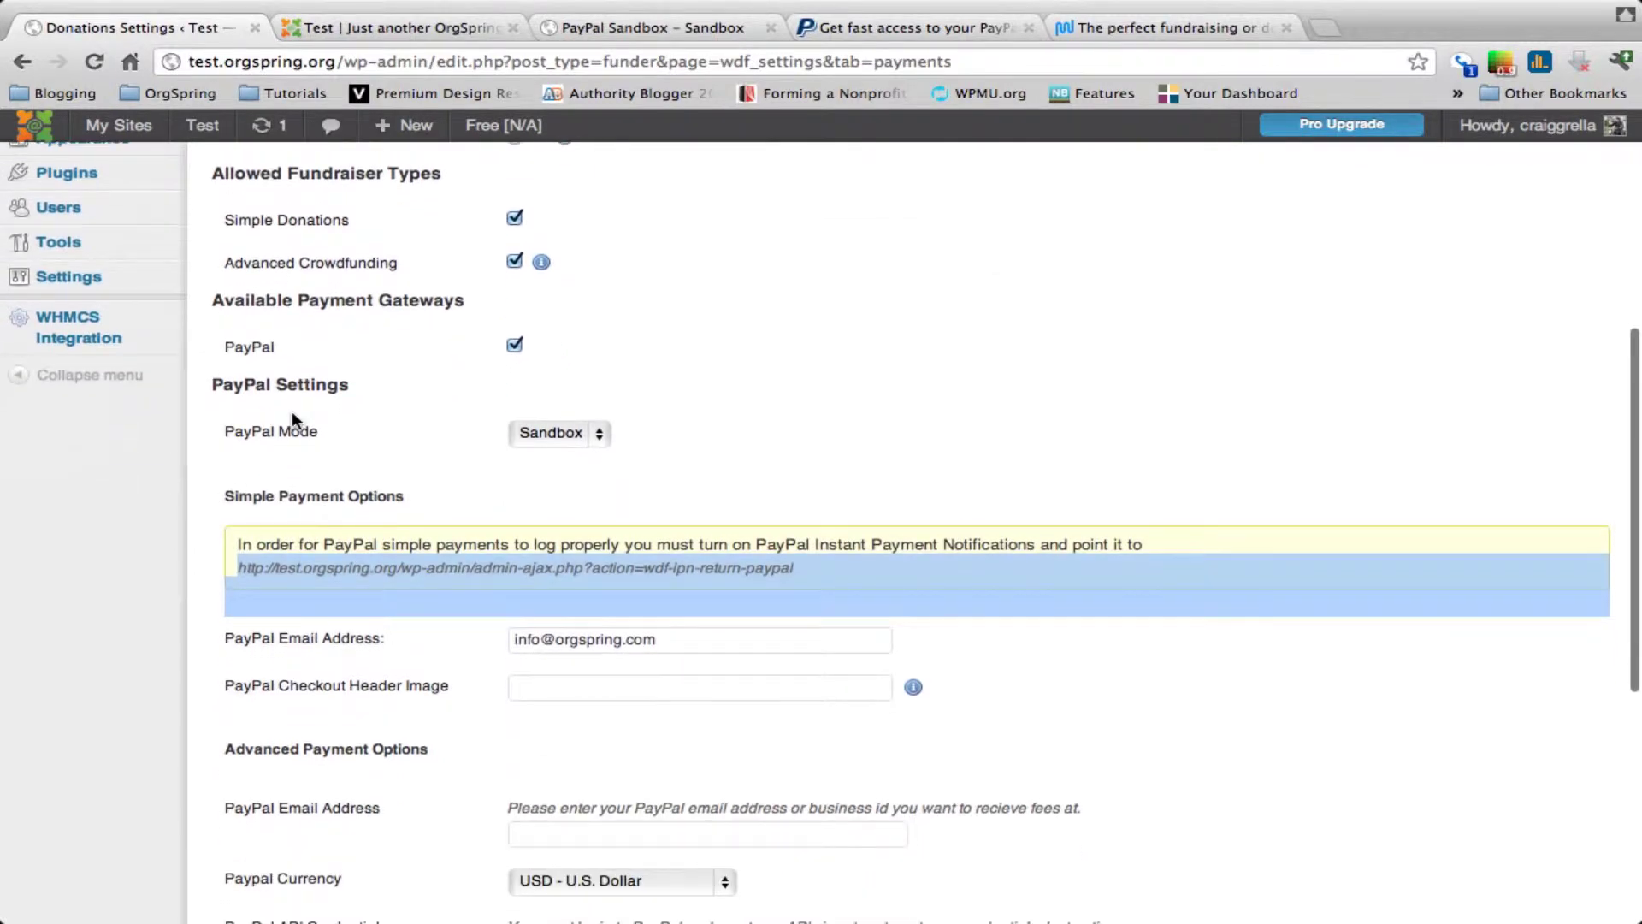
click(304, 566)
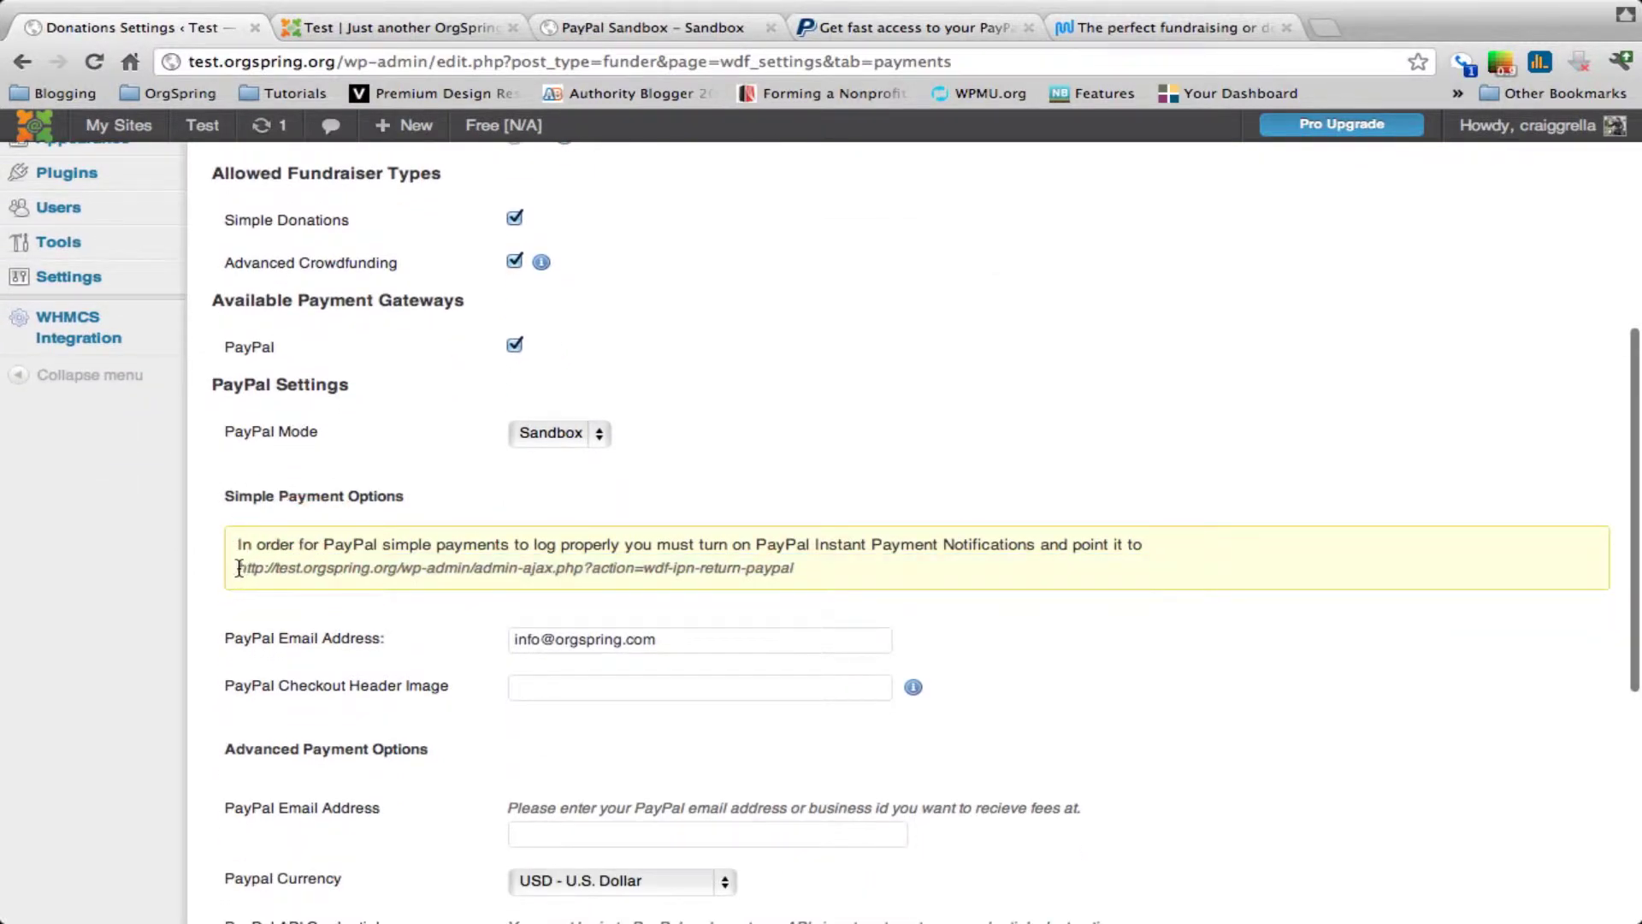
drag(240, 567, 806, 562)
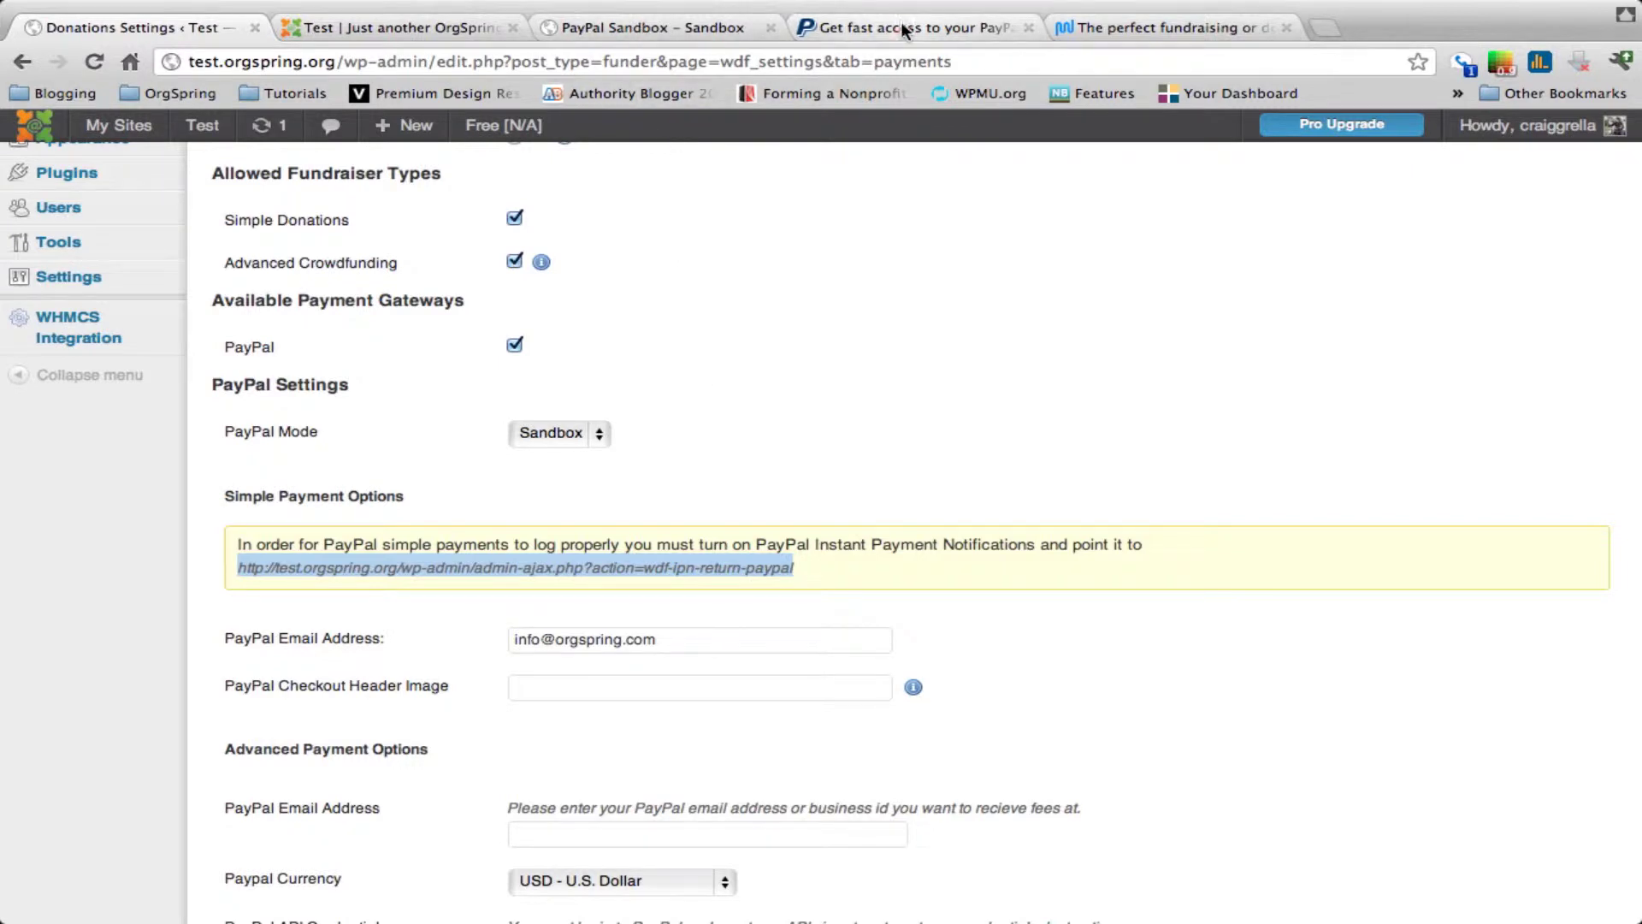
Go from My Account to Profile and open the Instant payment notifications settings.
click(870, 29)
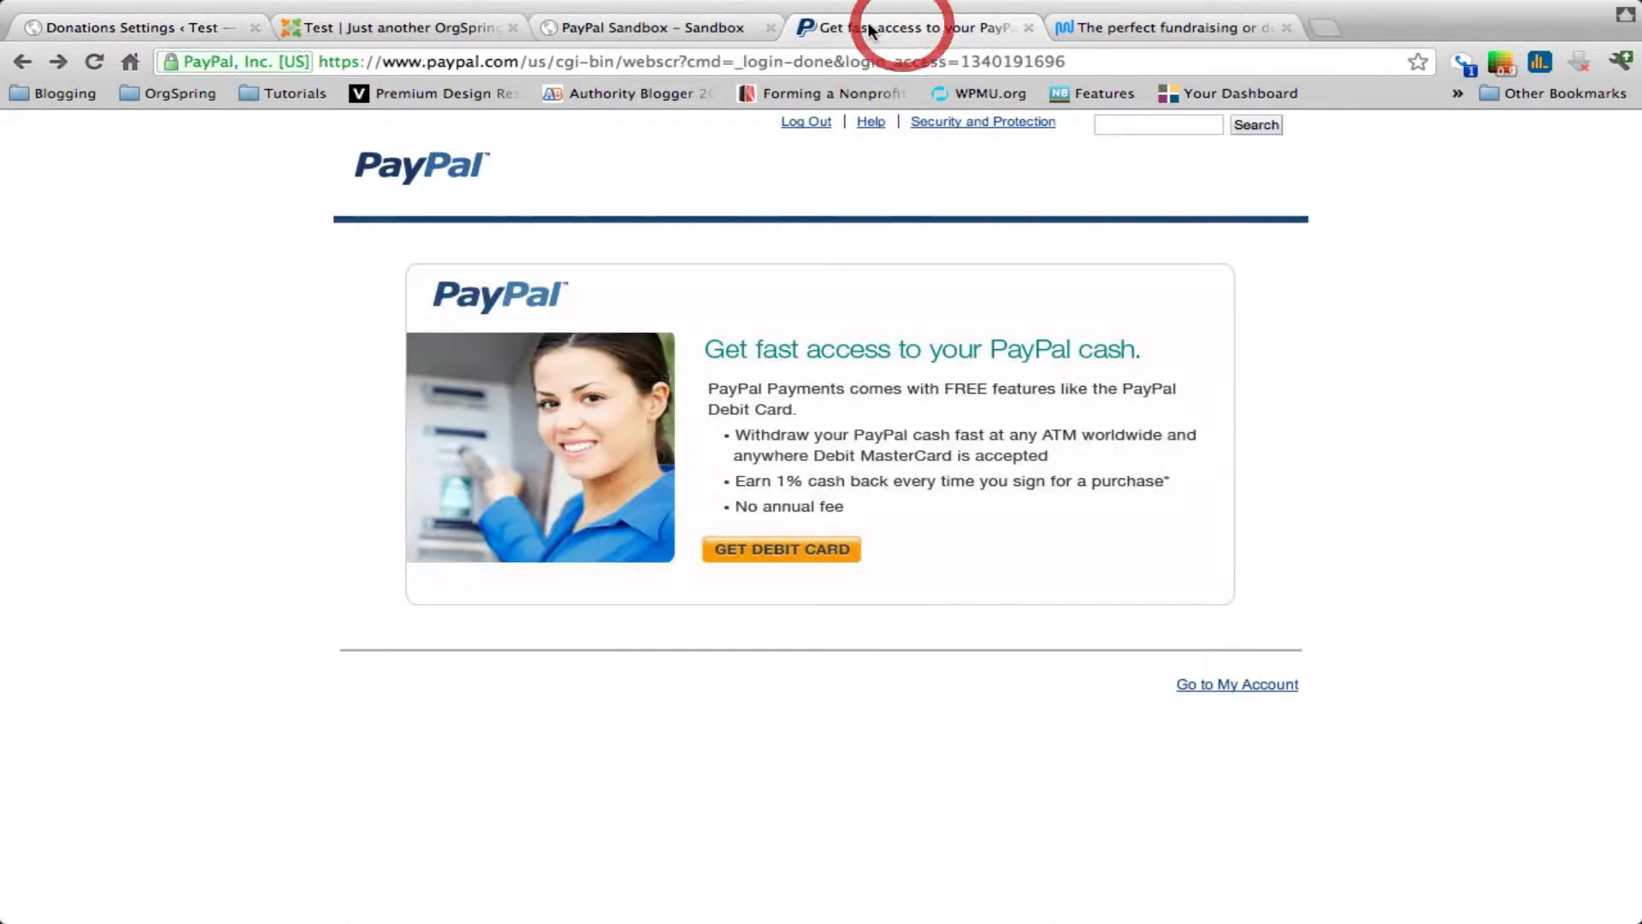
click(1218, 687)
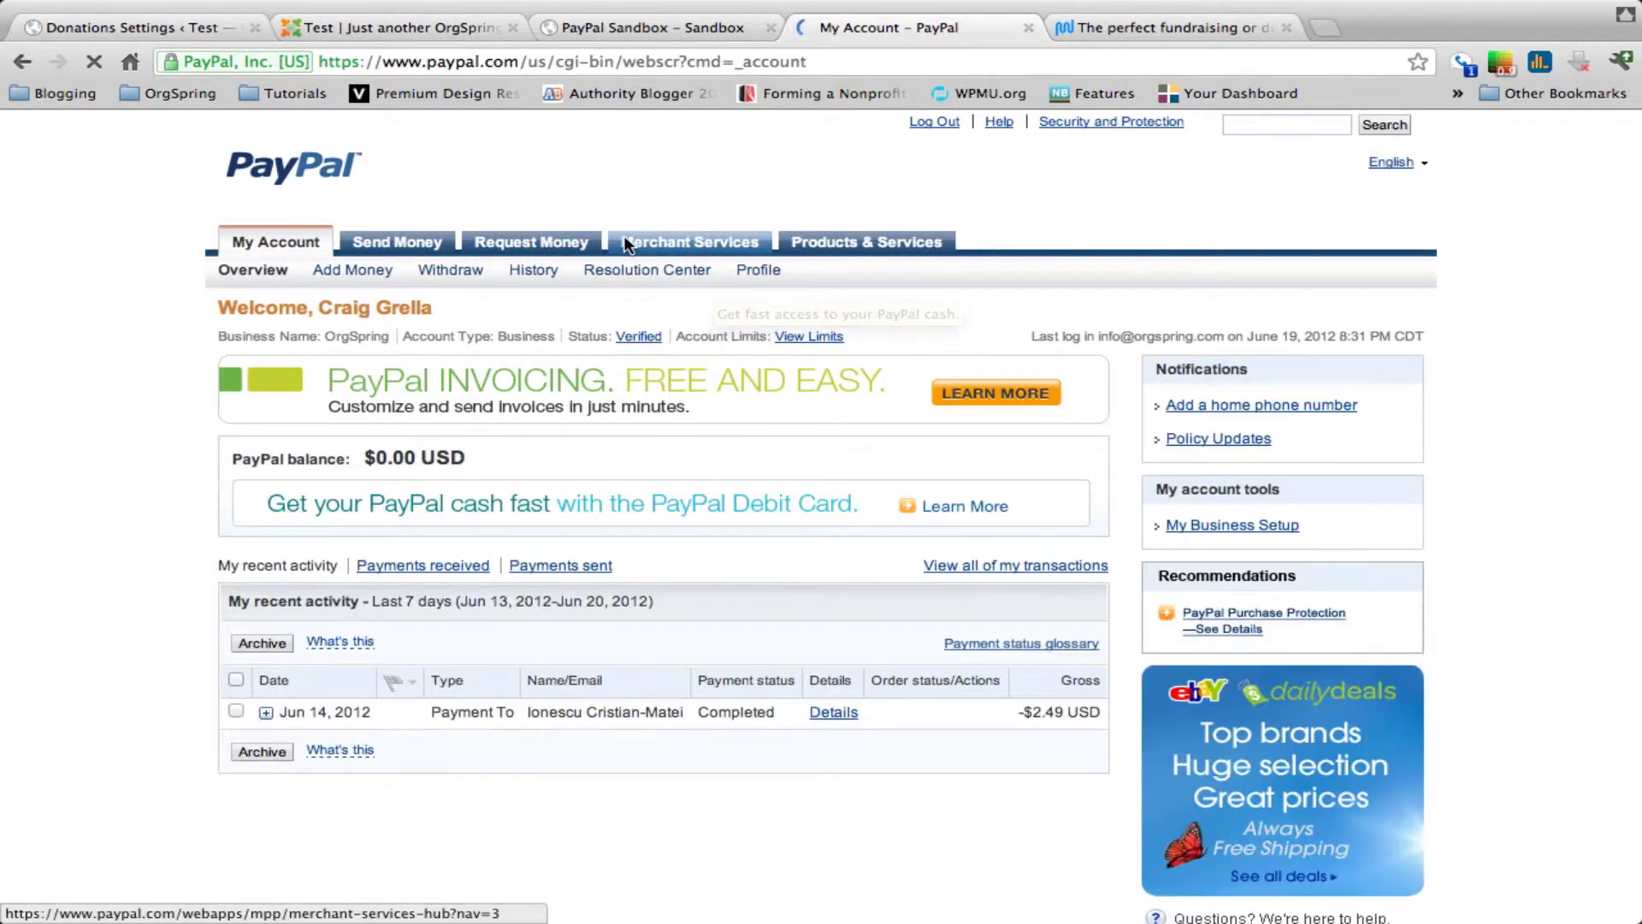
click(758, 275)
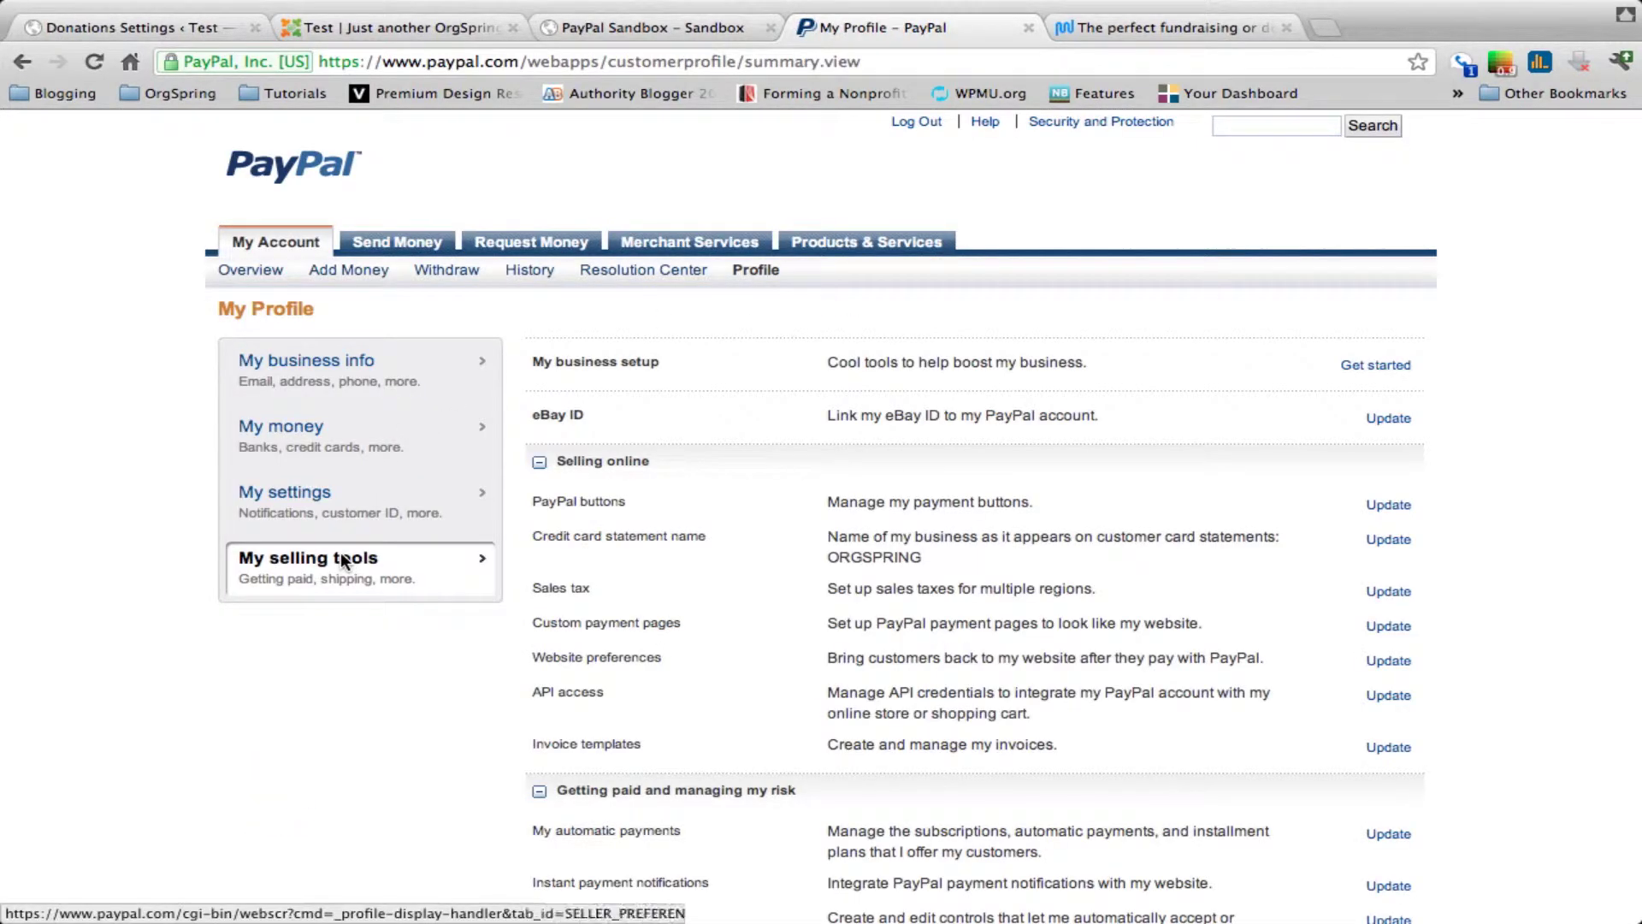
scroll(629, 558, down, 4)
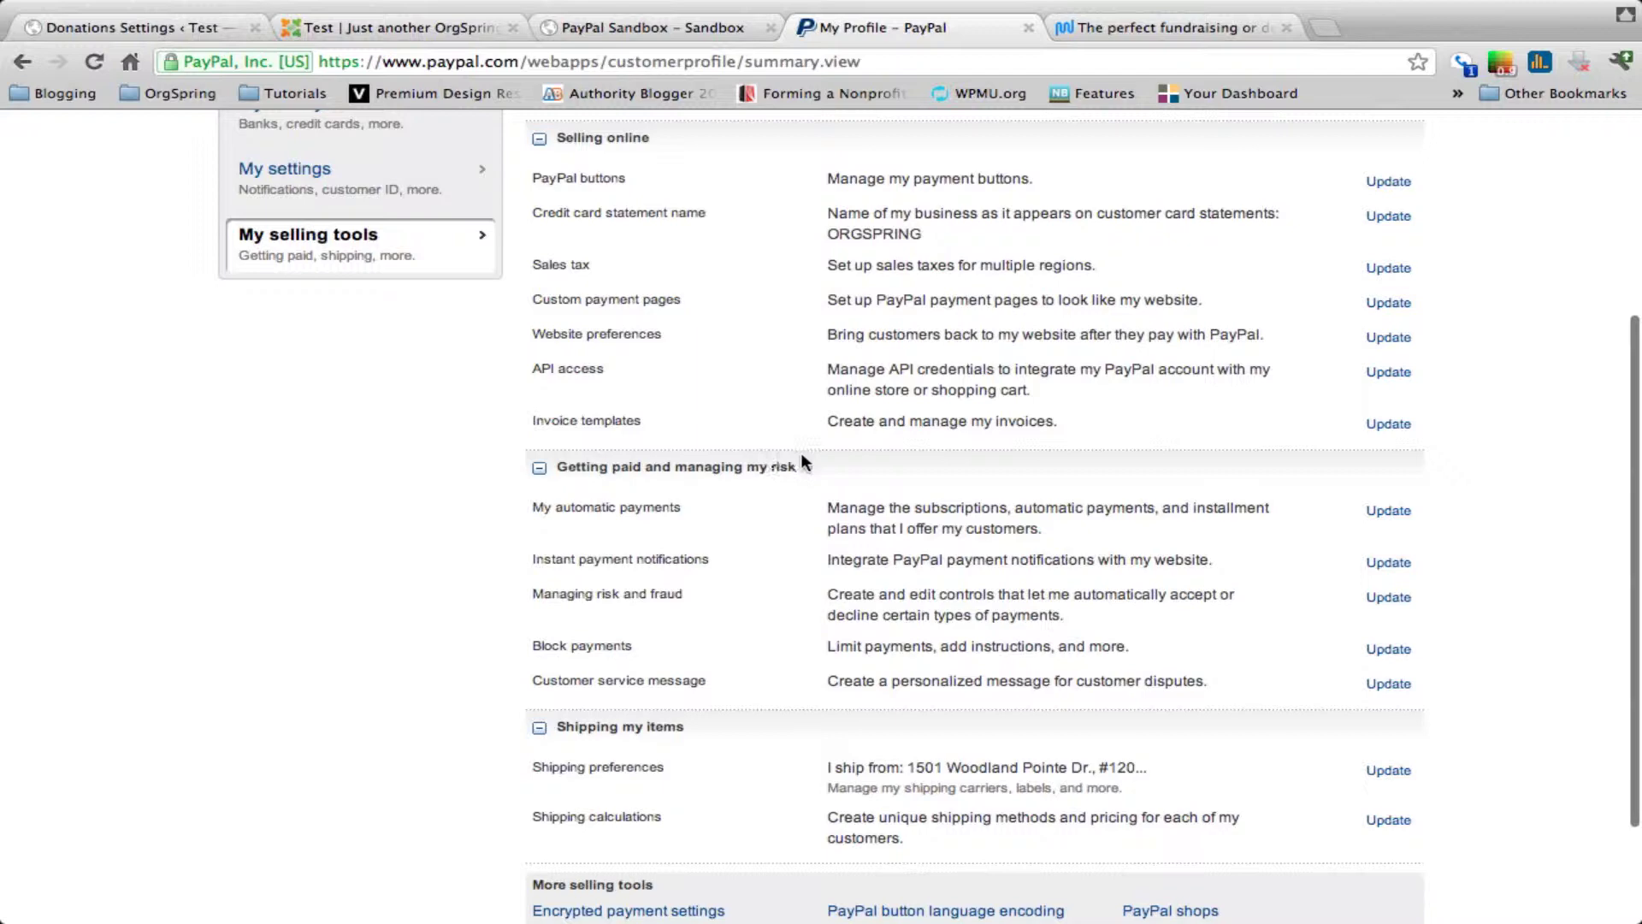
click(539, 471)
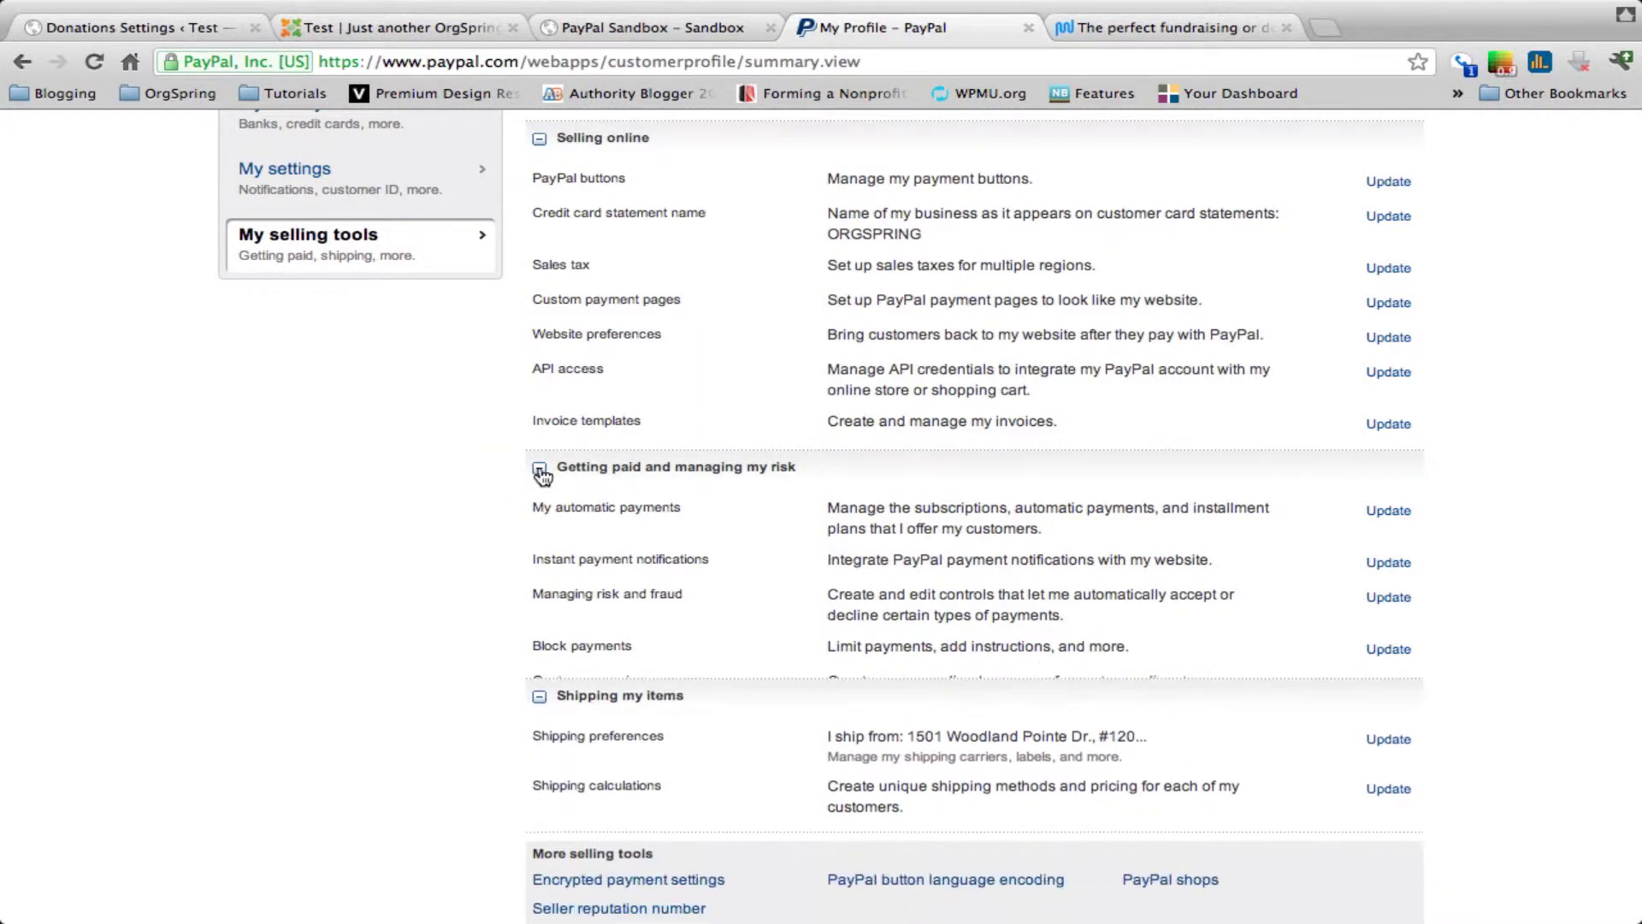
click(539, 540)
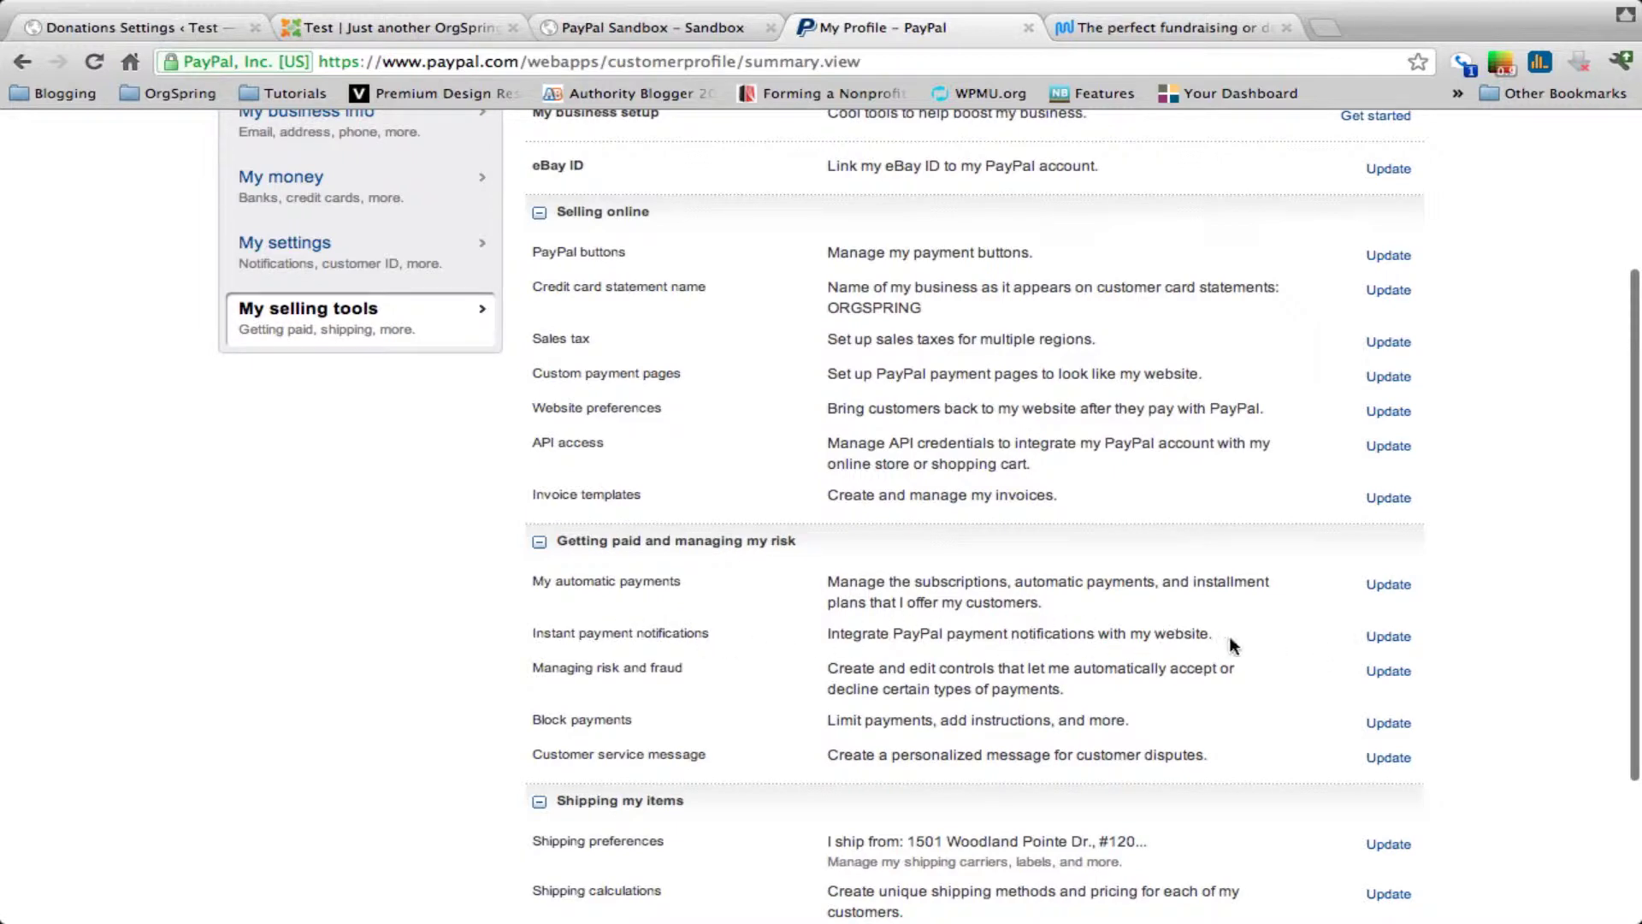
click(1382, 638)
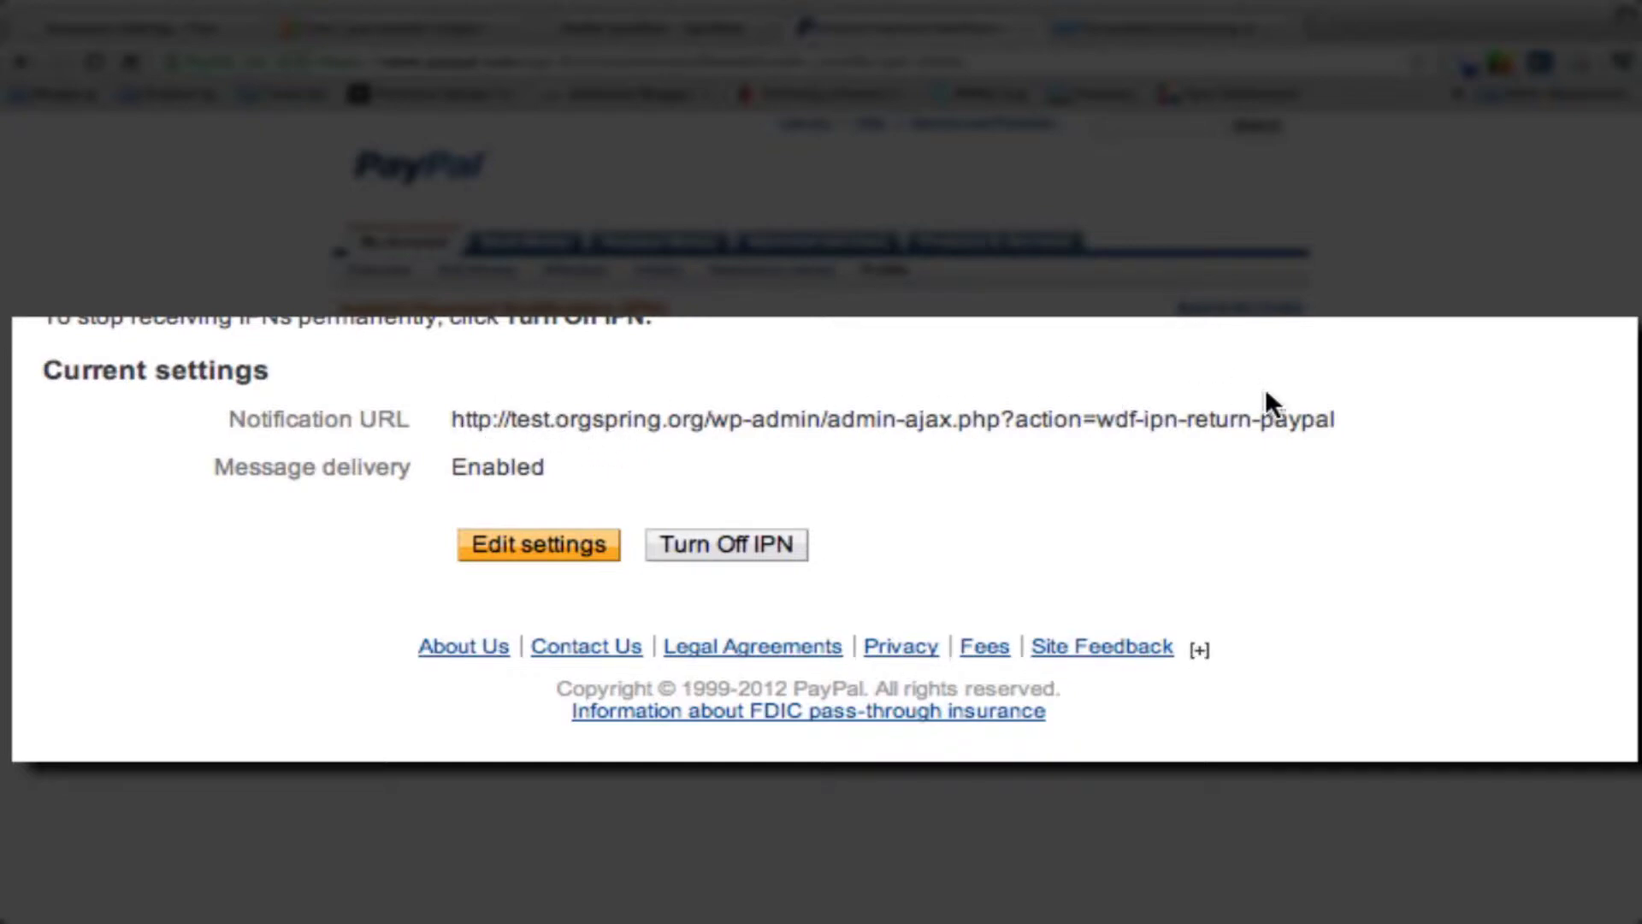
Set the IPN Notification URL to the site's wdf-ipn-return-paypal address and save the settings.
click(562, 547)
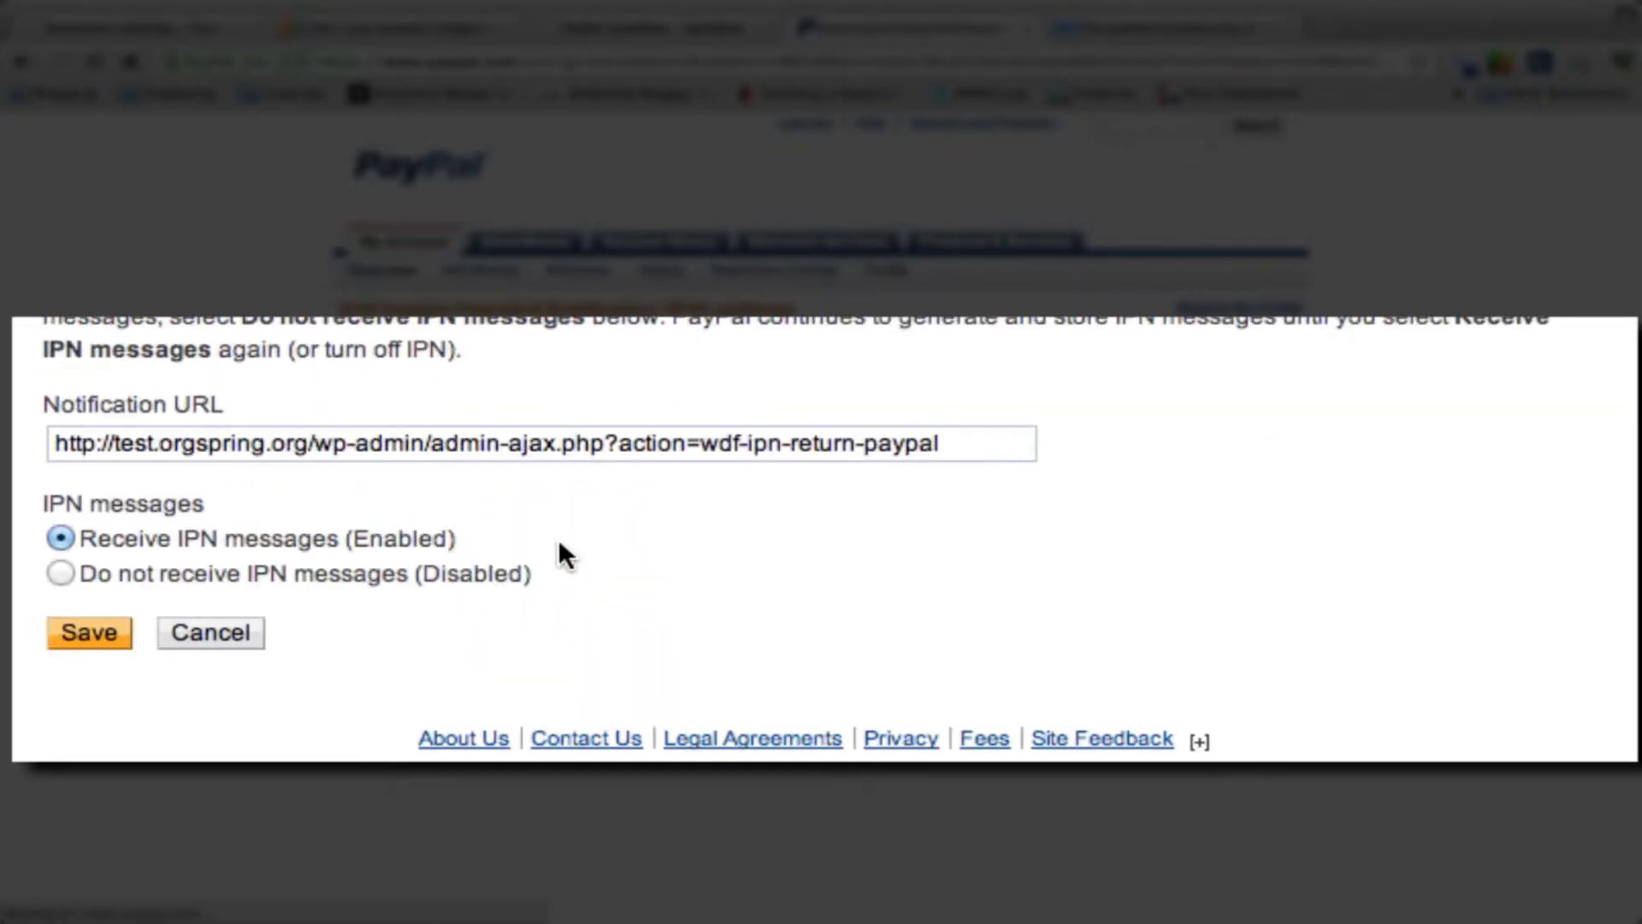
click(459, 432)
triple_click(456, 428)
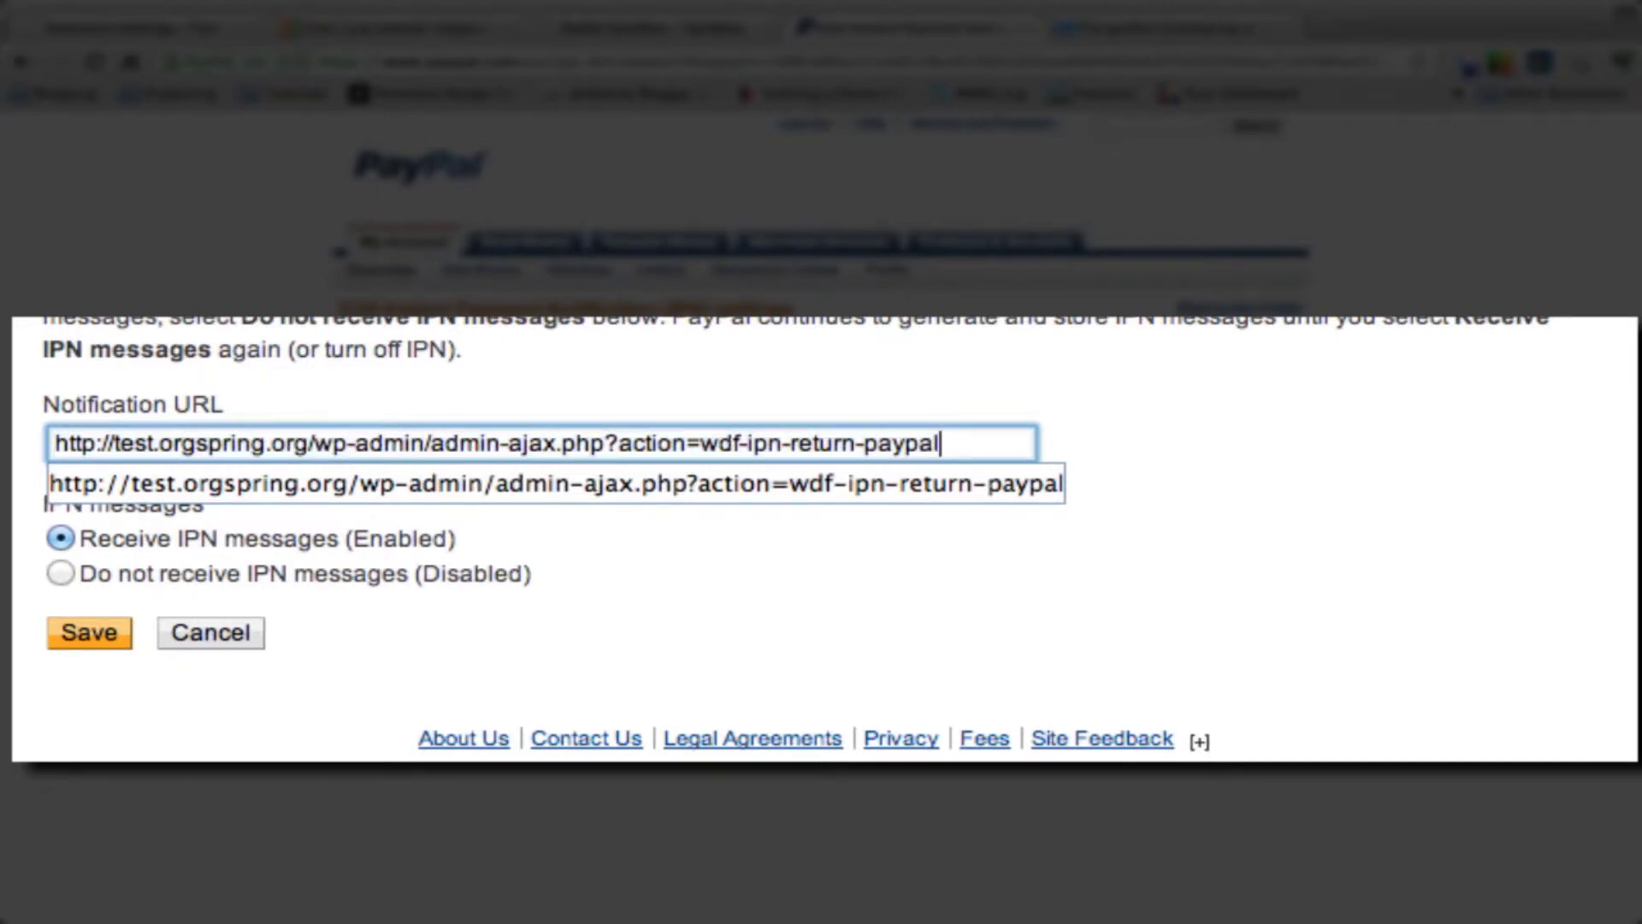
click(695, 609)
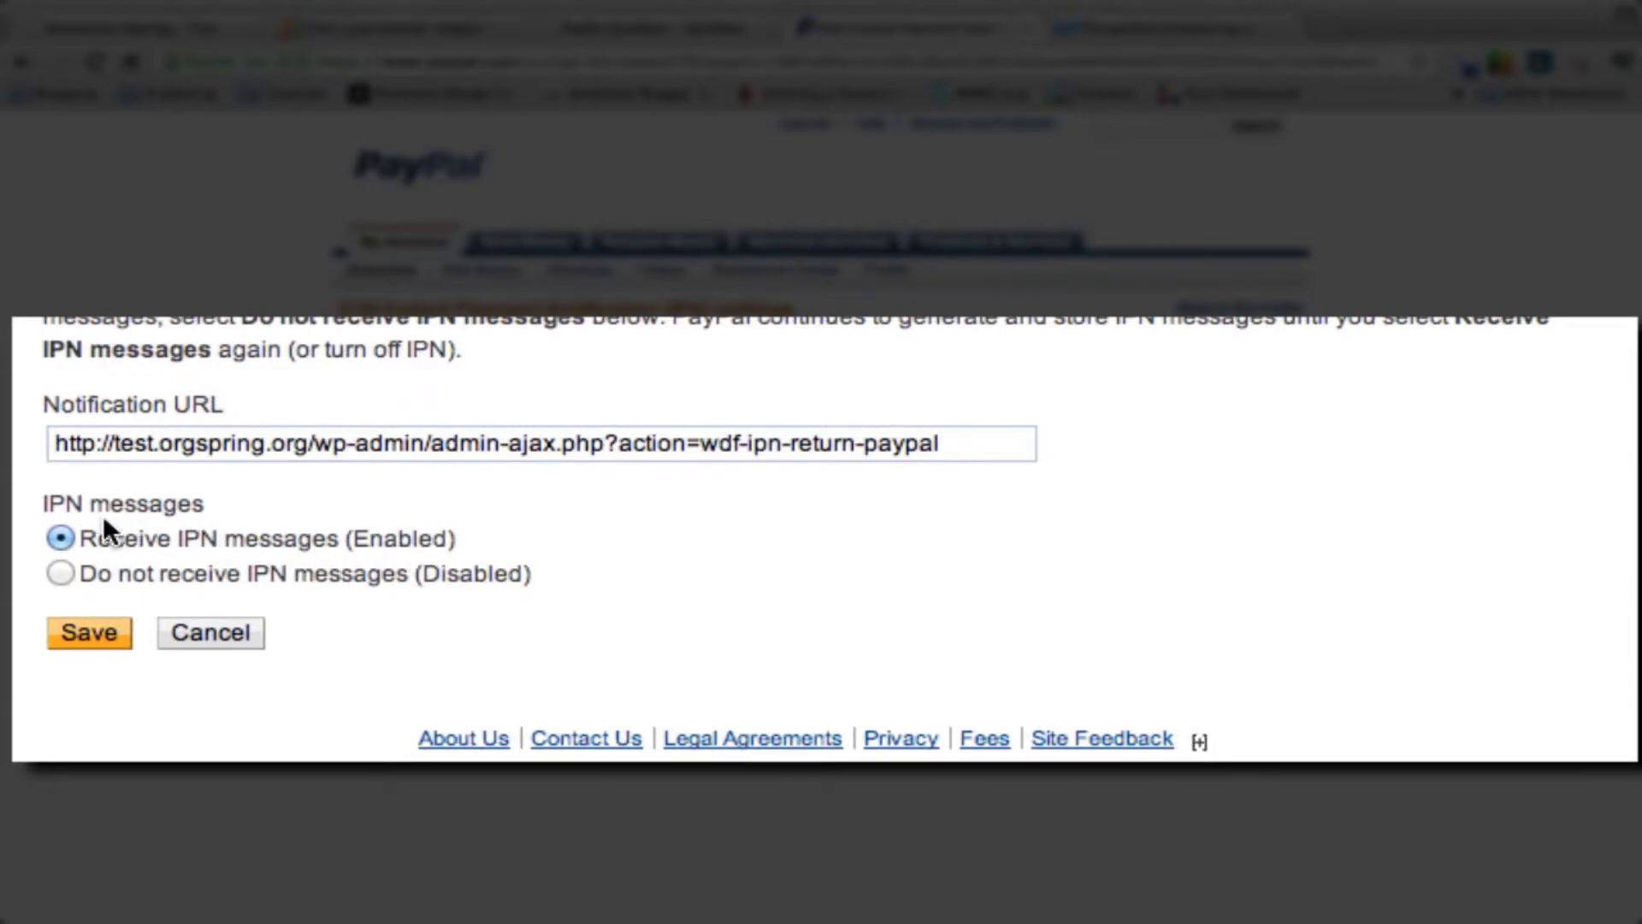
click(90, 633)
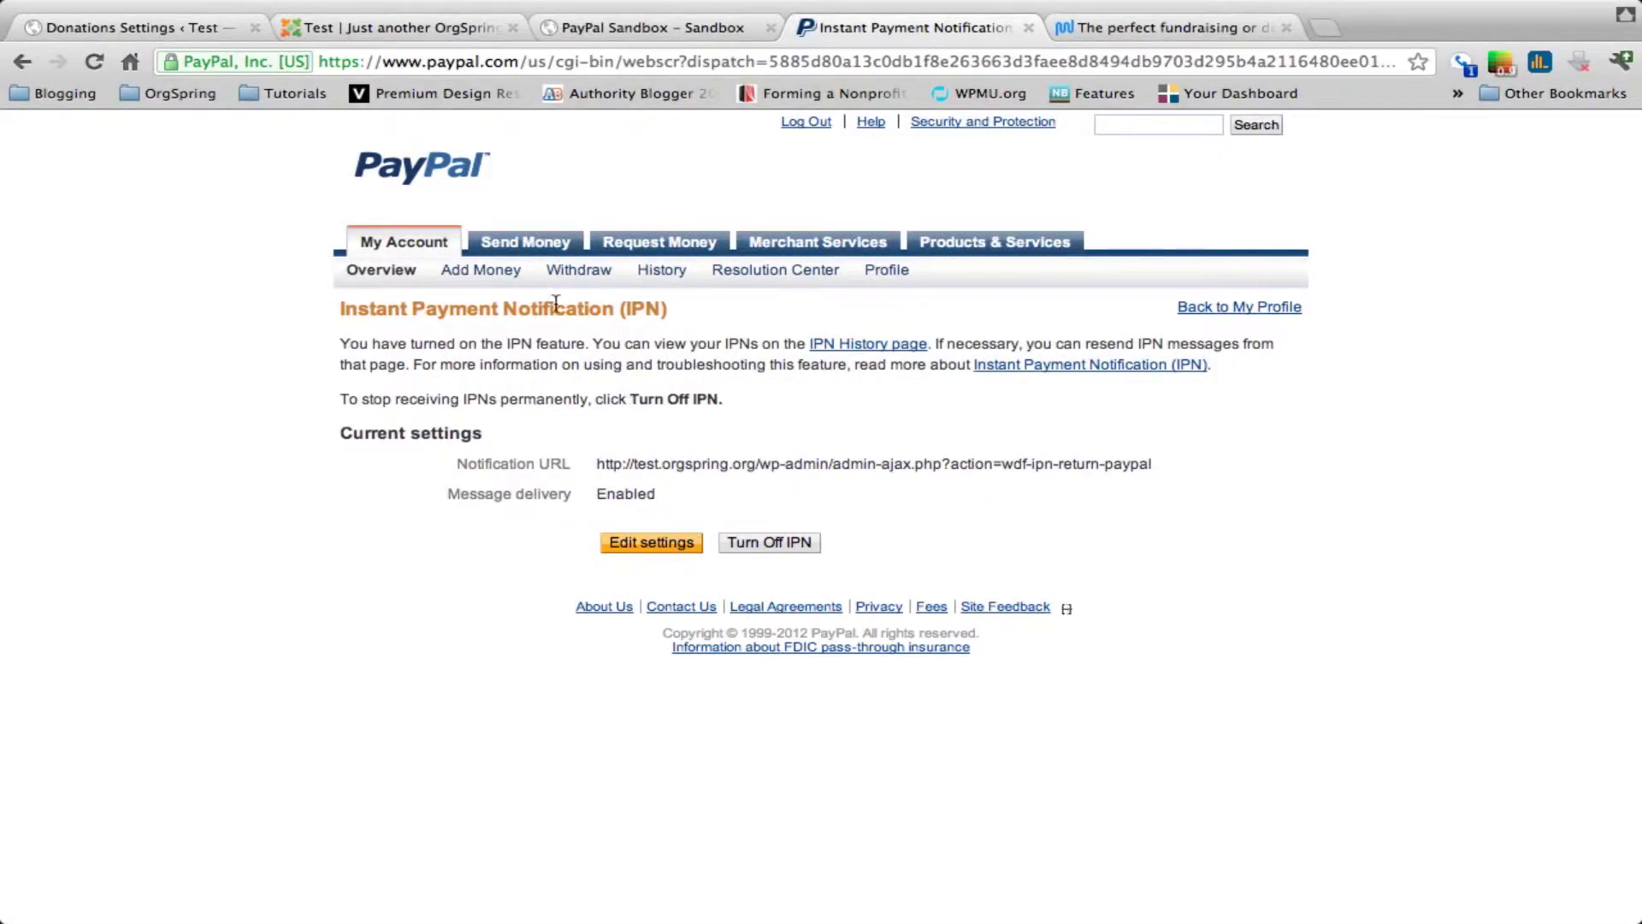
click(887, 274)
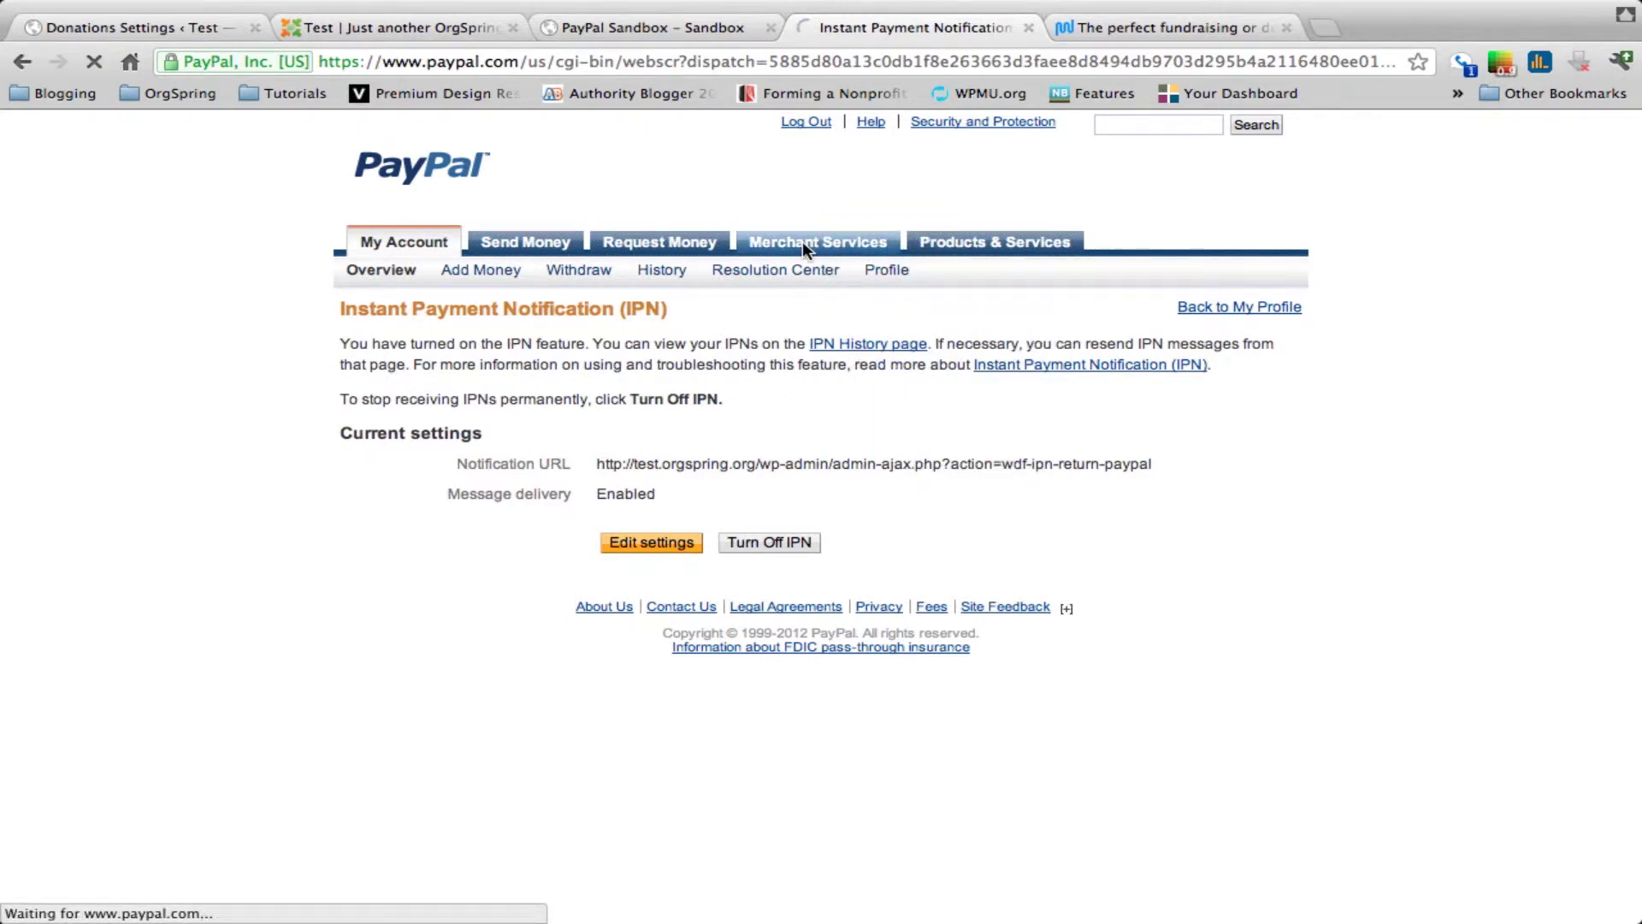
Return to the WordPress Donations Settings tab and scroll through the PayPal Settings section.
key(super+1)
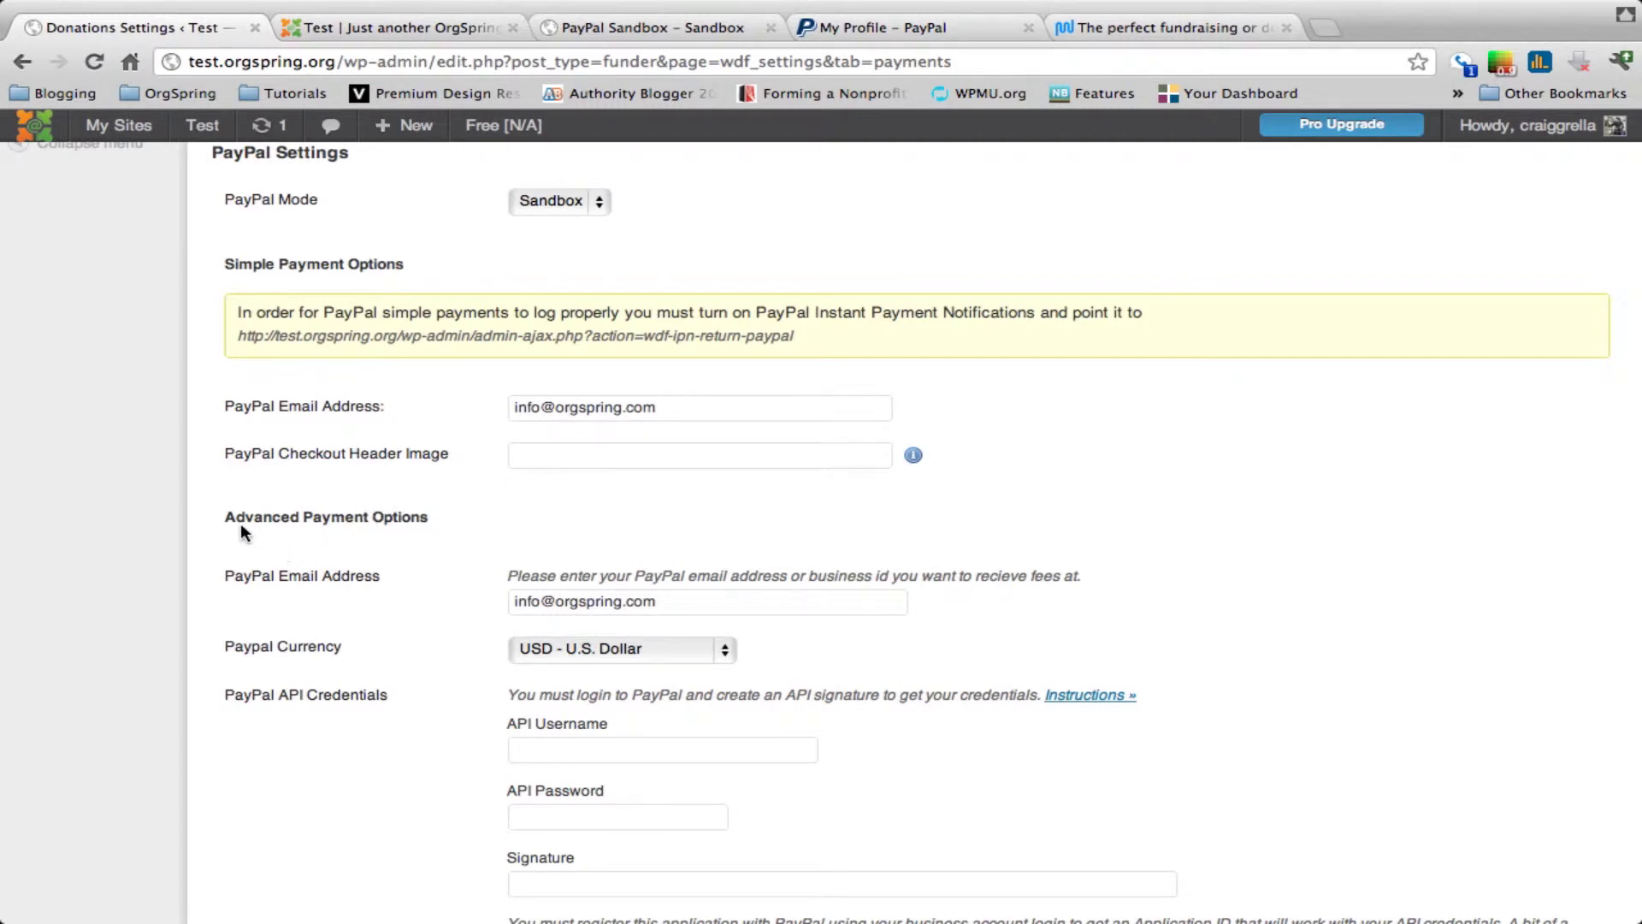
scroll(514, 537, down, 2)
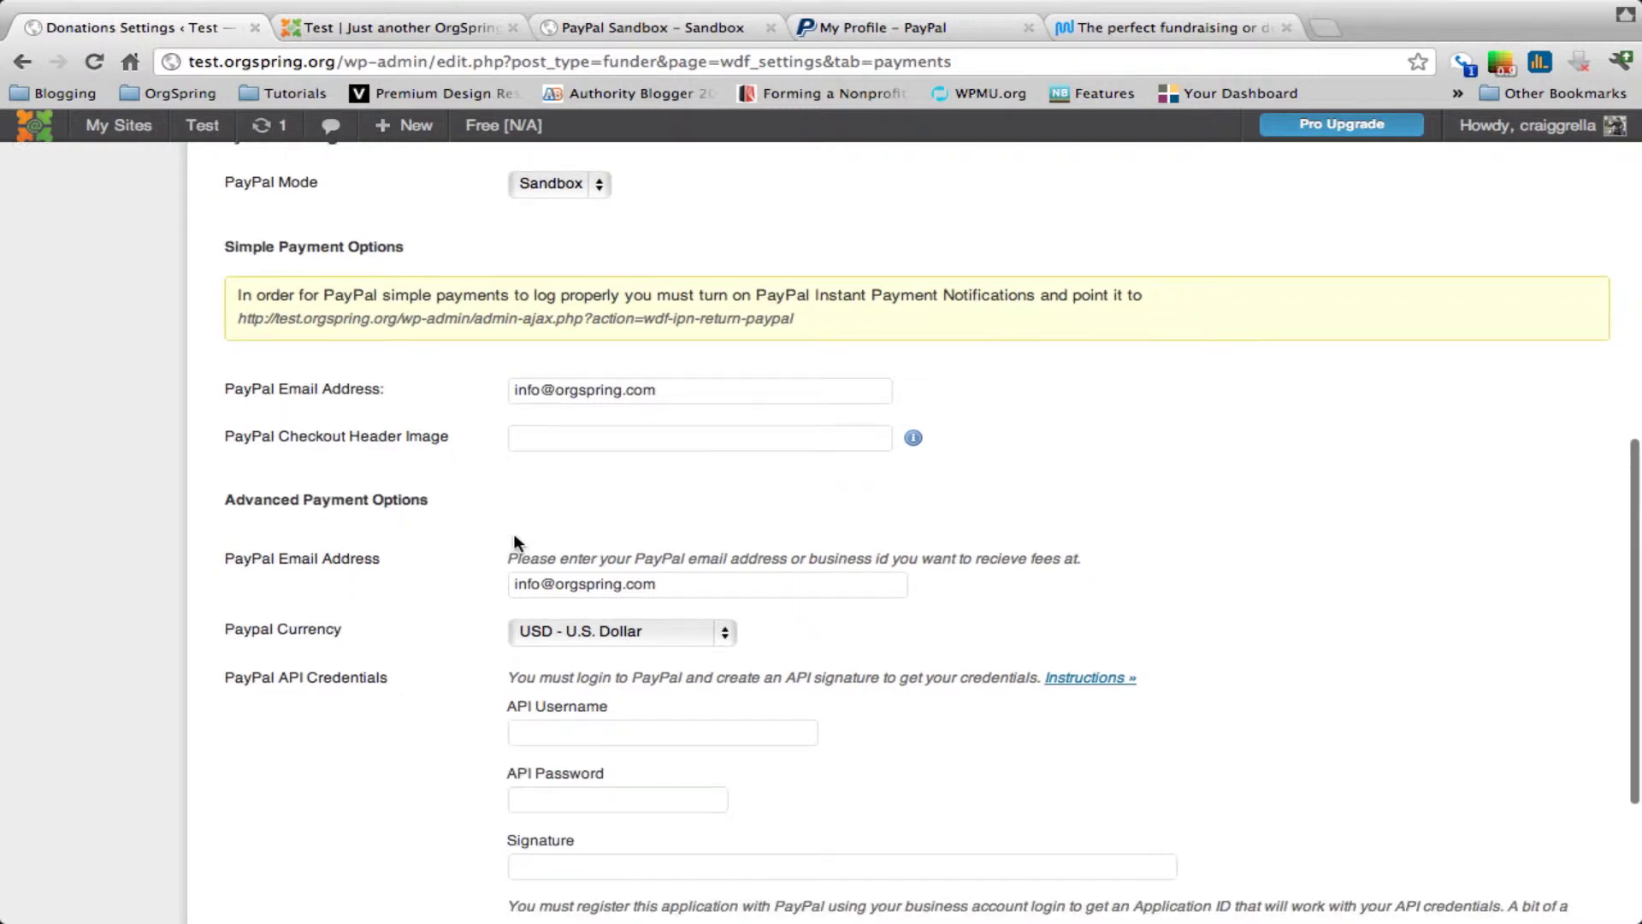
scroll(513, 538, down, 1)
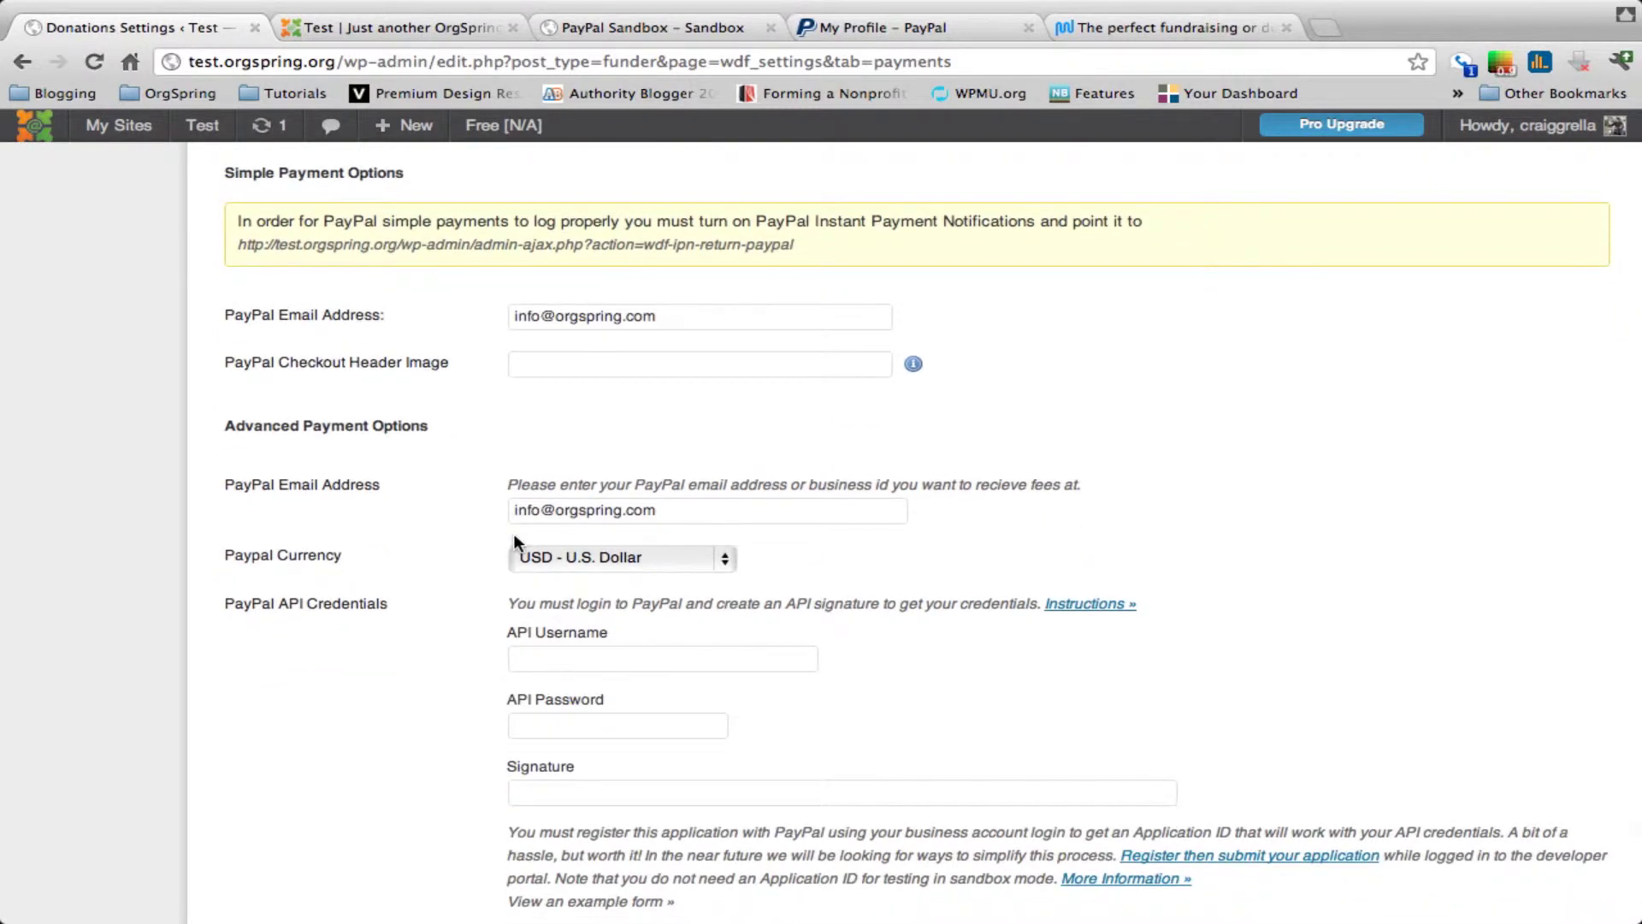
scroll(514, 540, up, 12)
scroll(514, 536, up, 2)
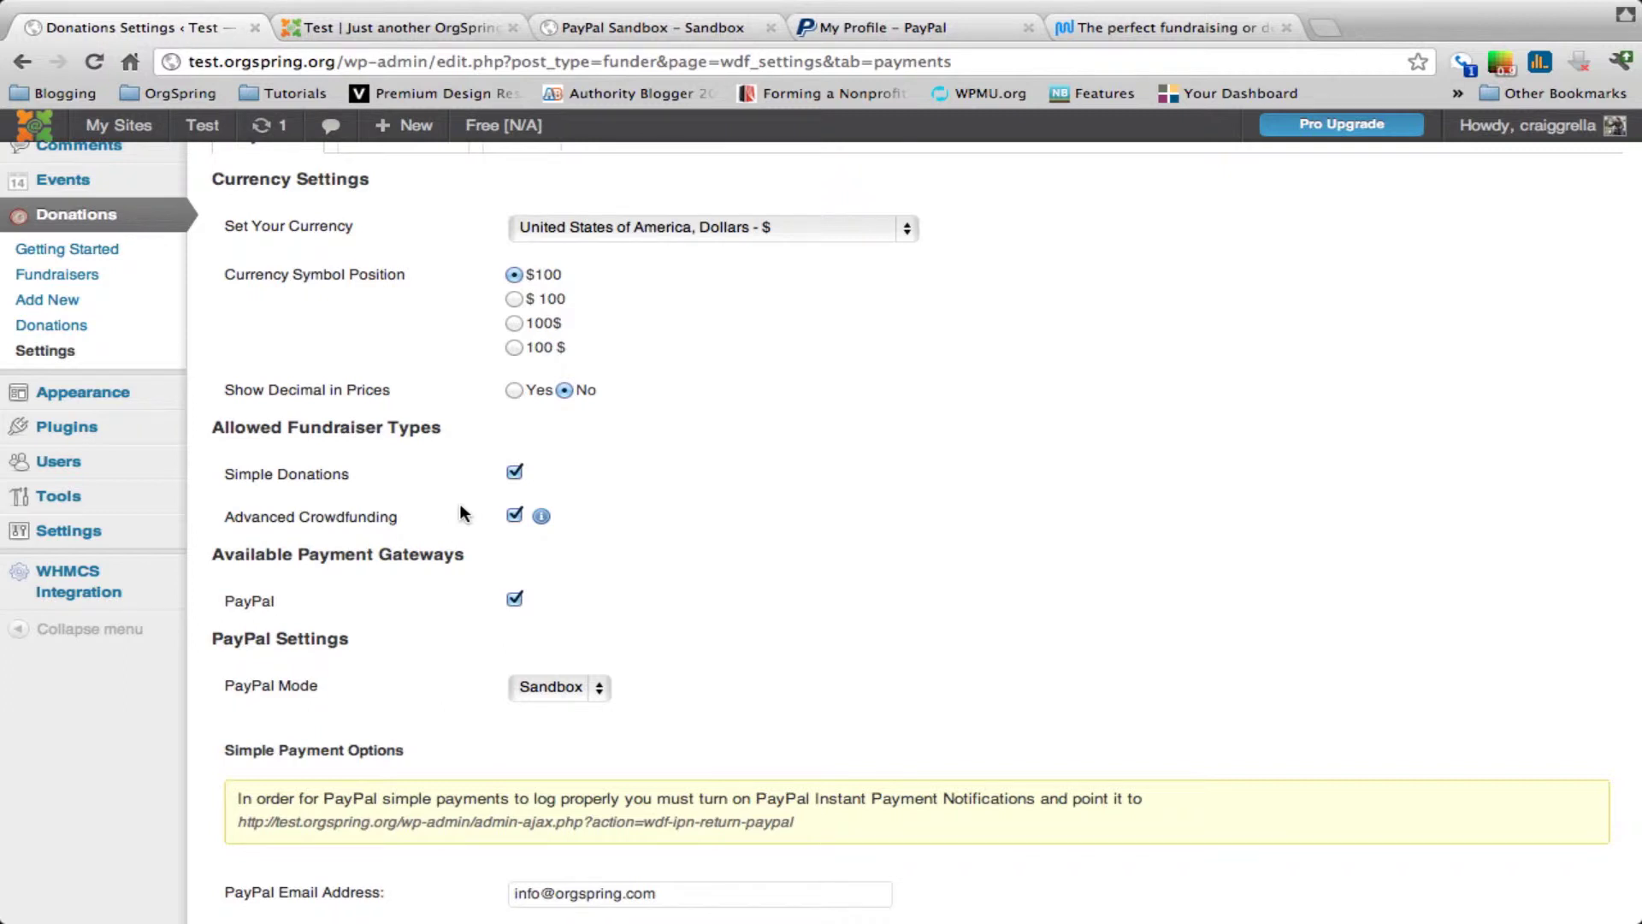
Enable Advanced Crowdfunding under Allowed Fundraiser Types to reveal the Advanced Payment Options.
scroll(461, 513, down, 5)
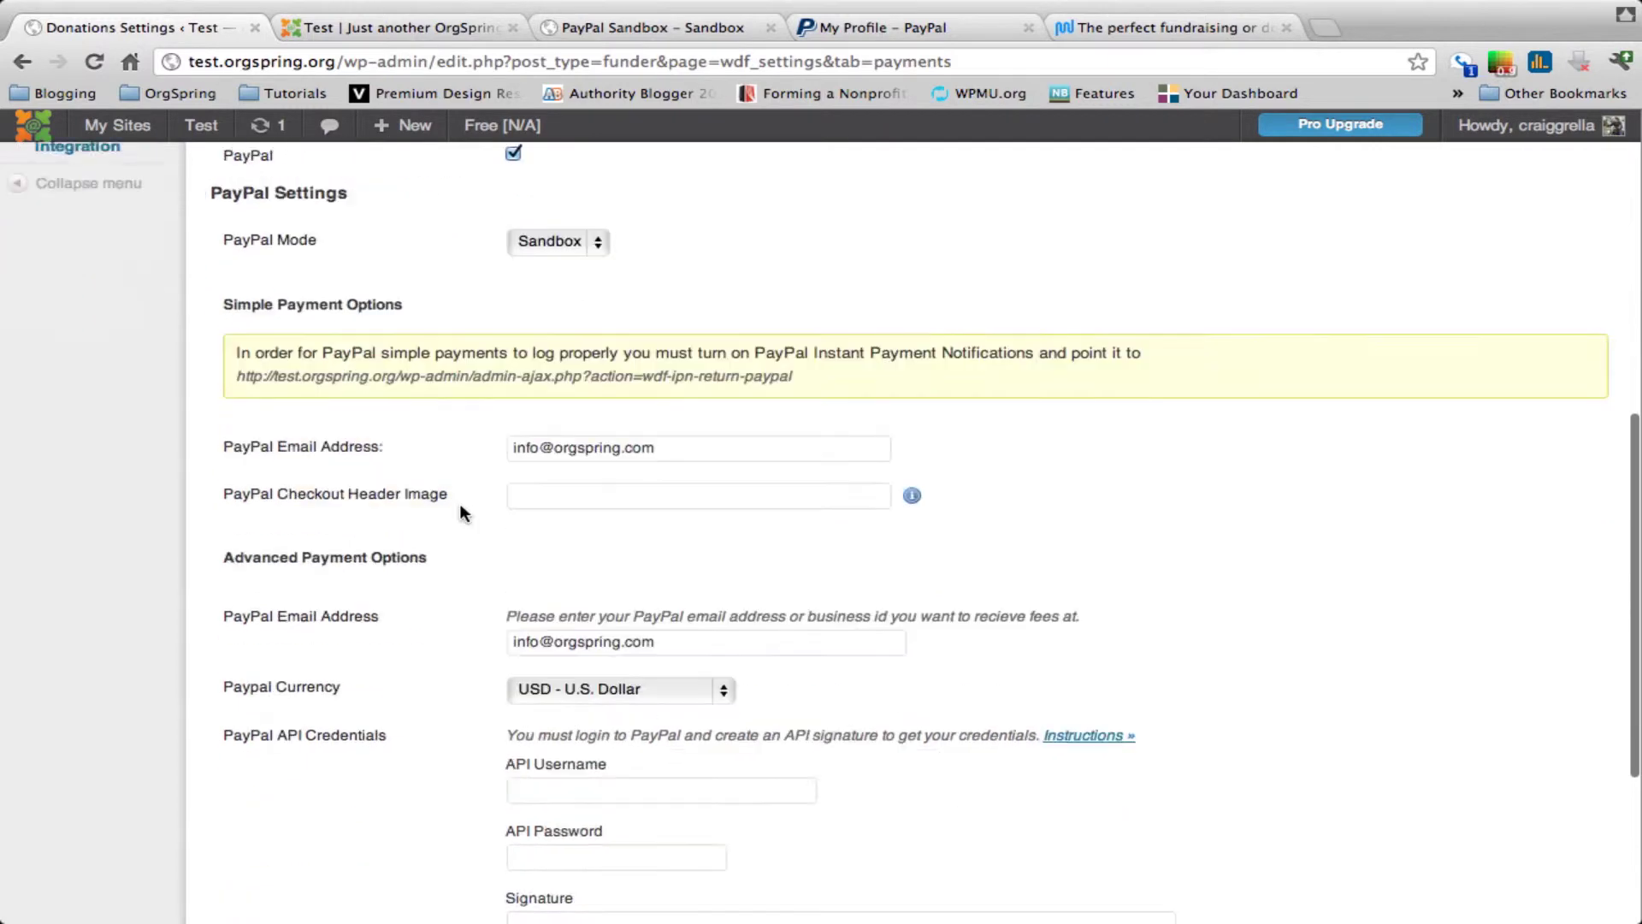
scroll(460, 509, down, 2)
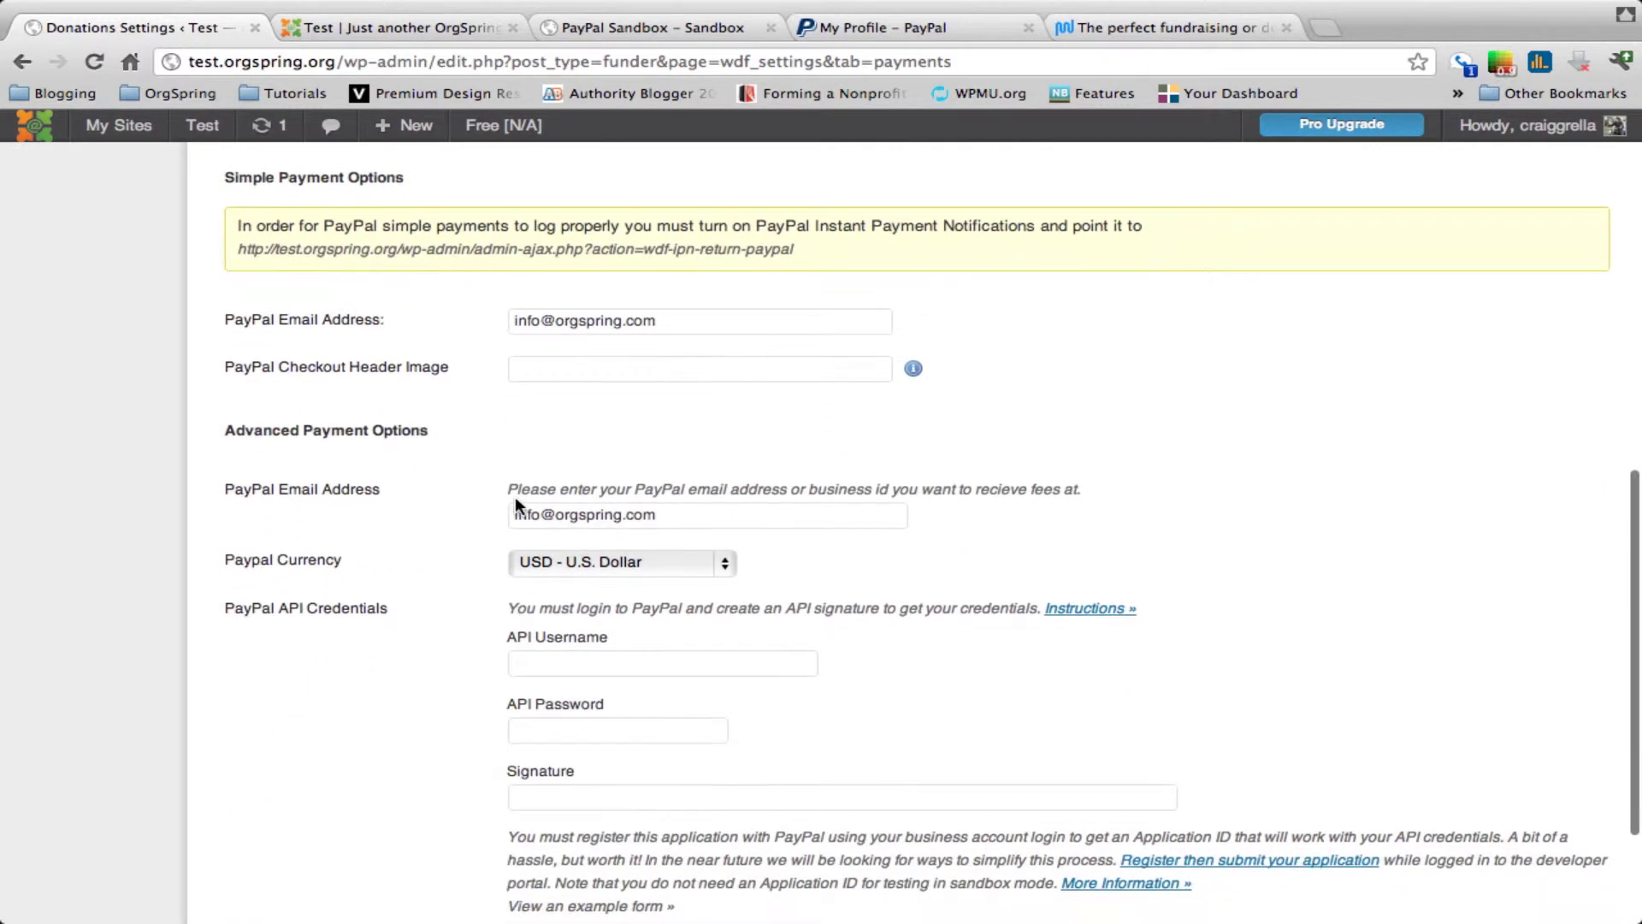
scroll(525, 428, up, 6)
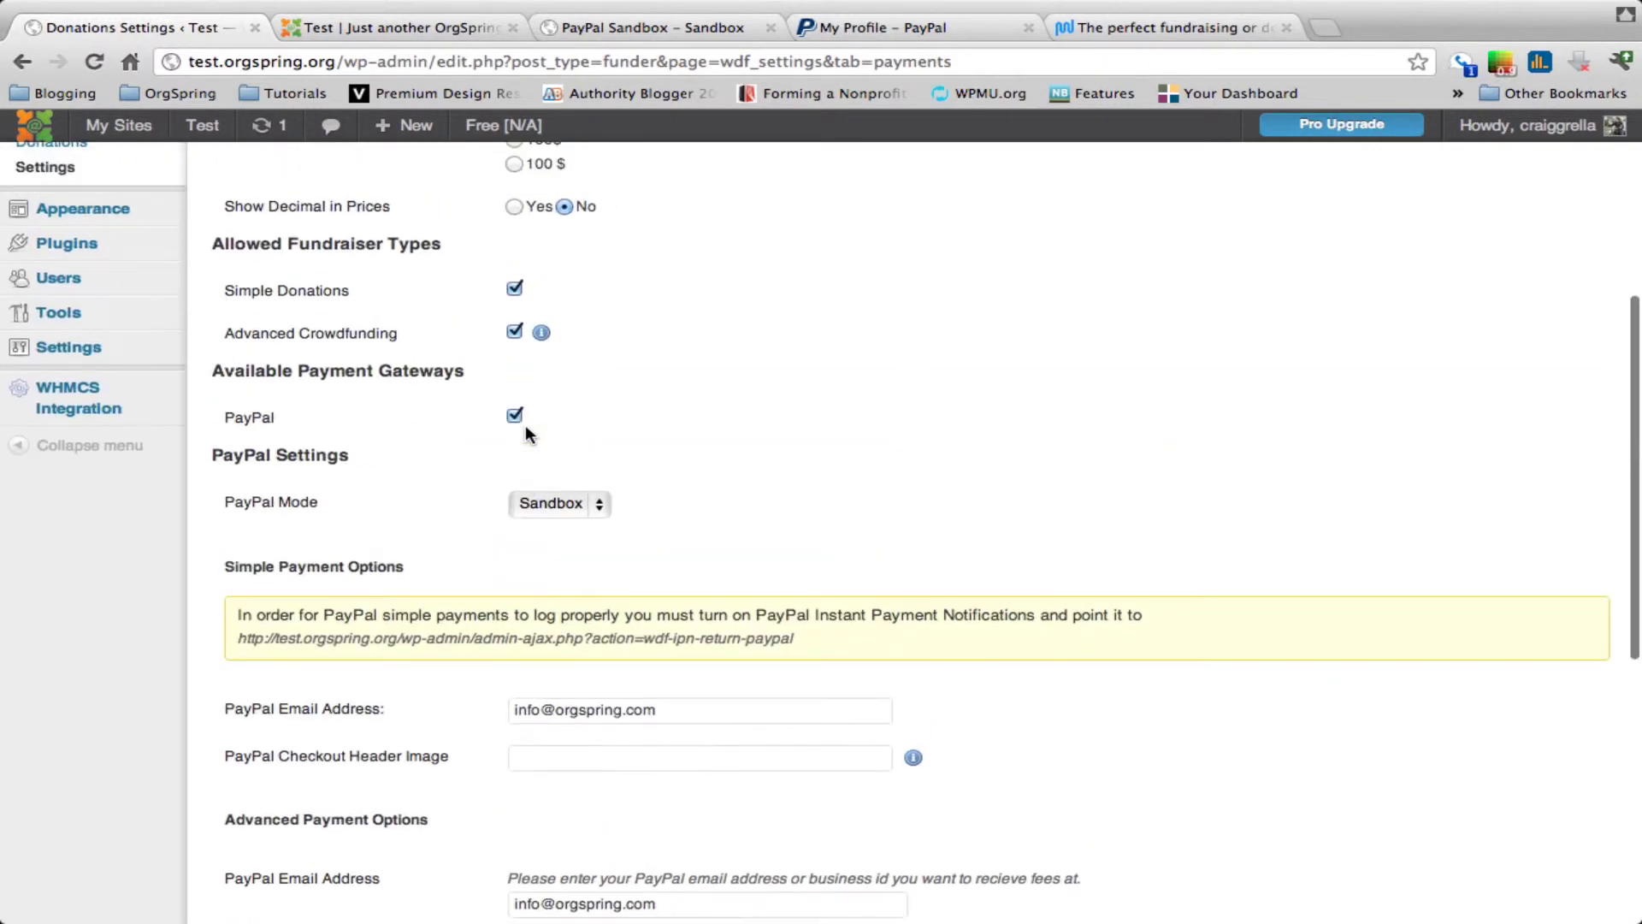
scroll(525, 430, up, 1)
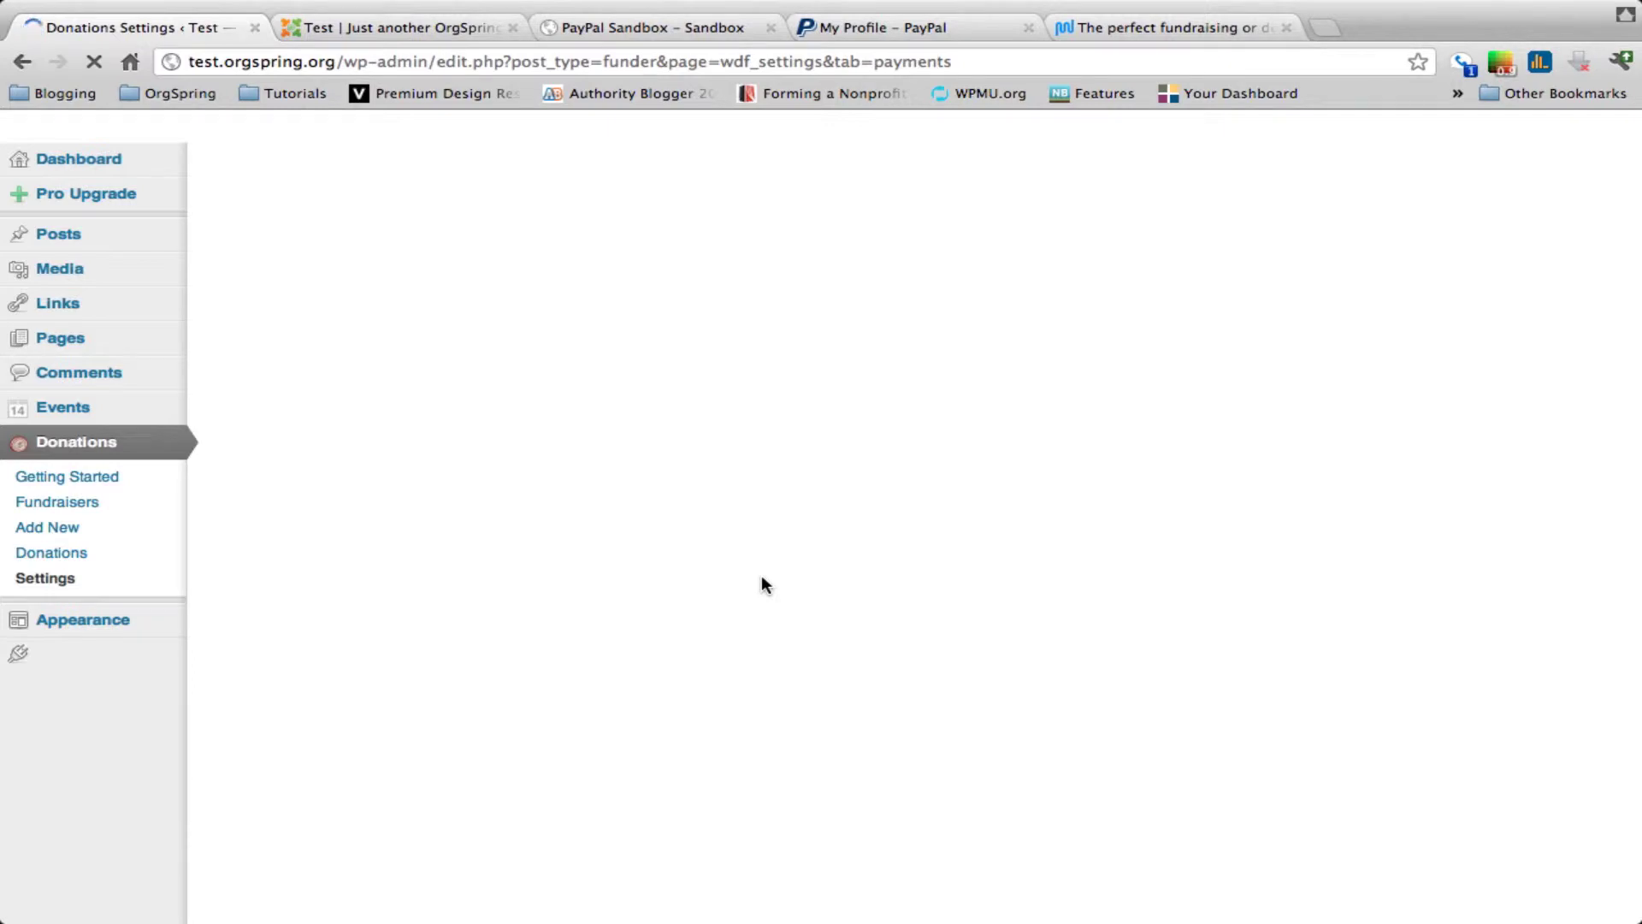
scroll(761, 585, down, 5)
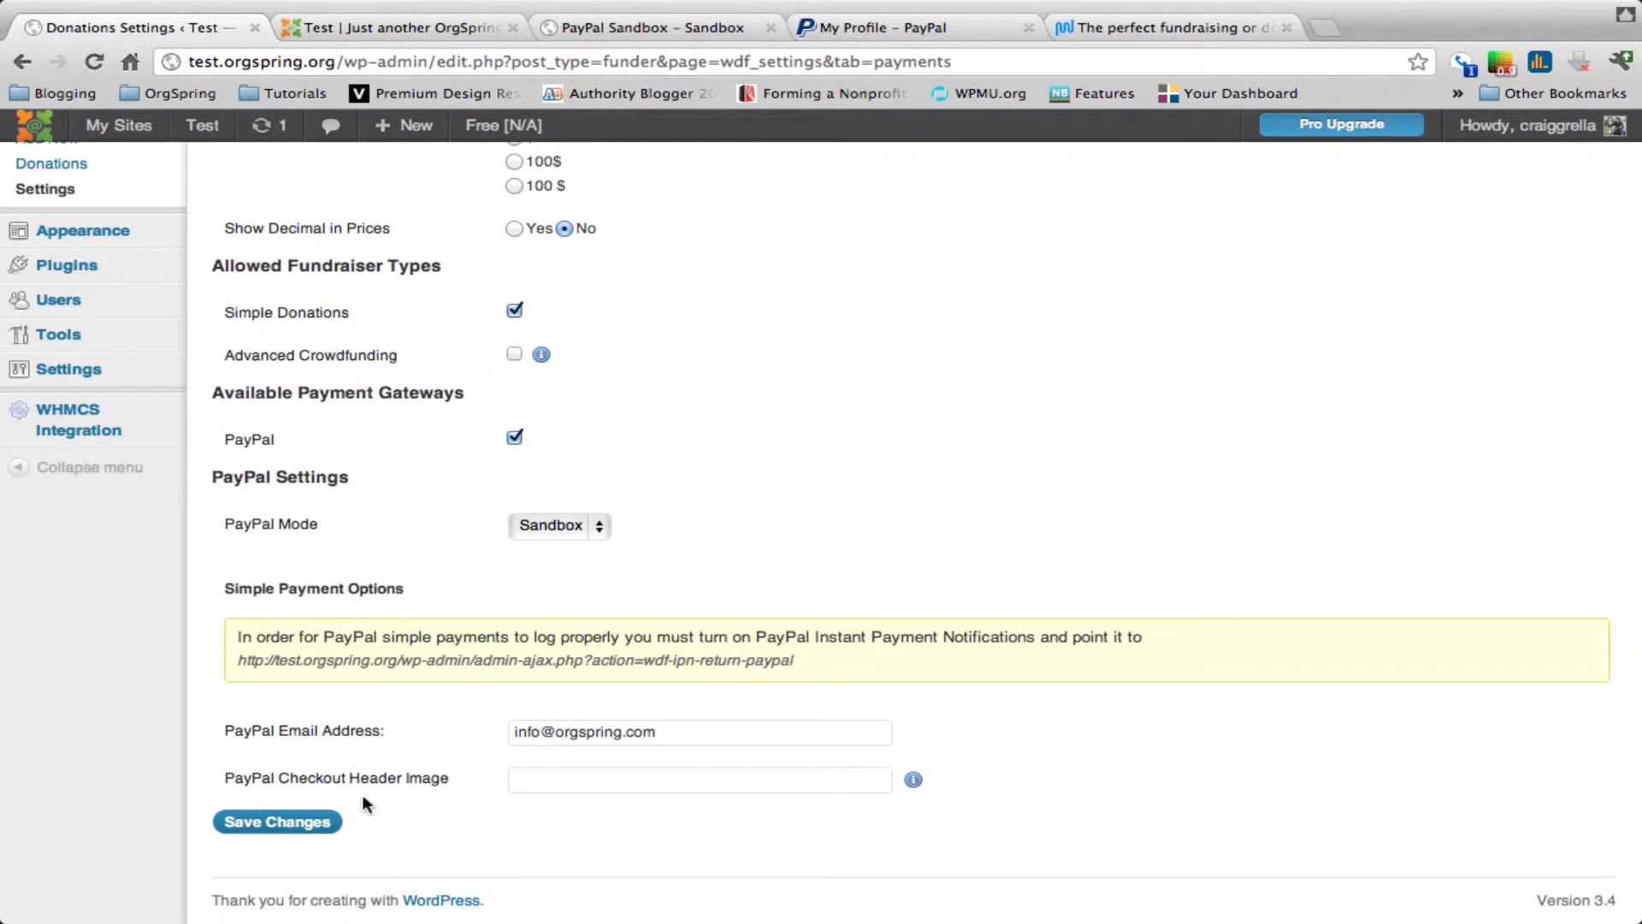
click(514, 354)
scroll(491, 642, down, 10)
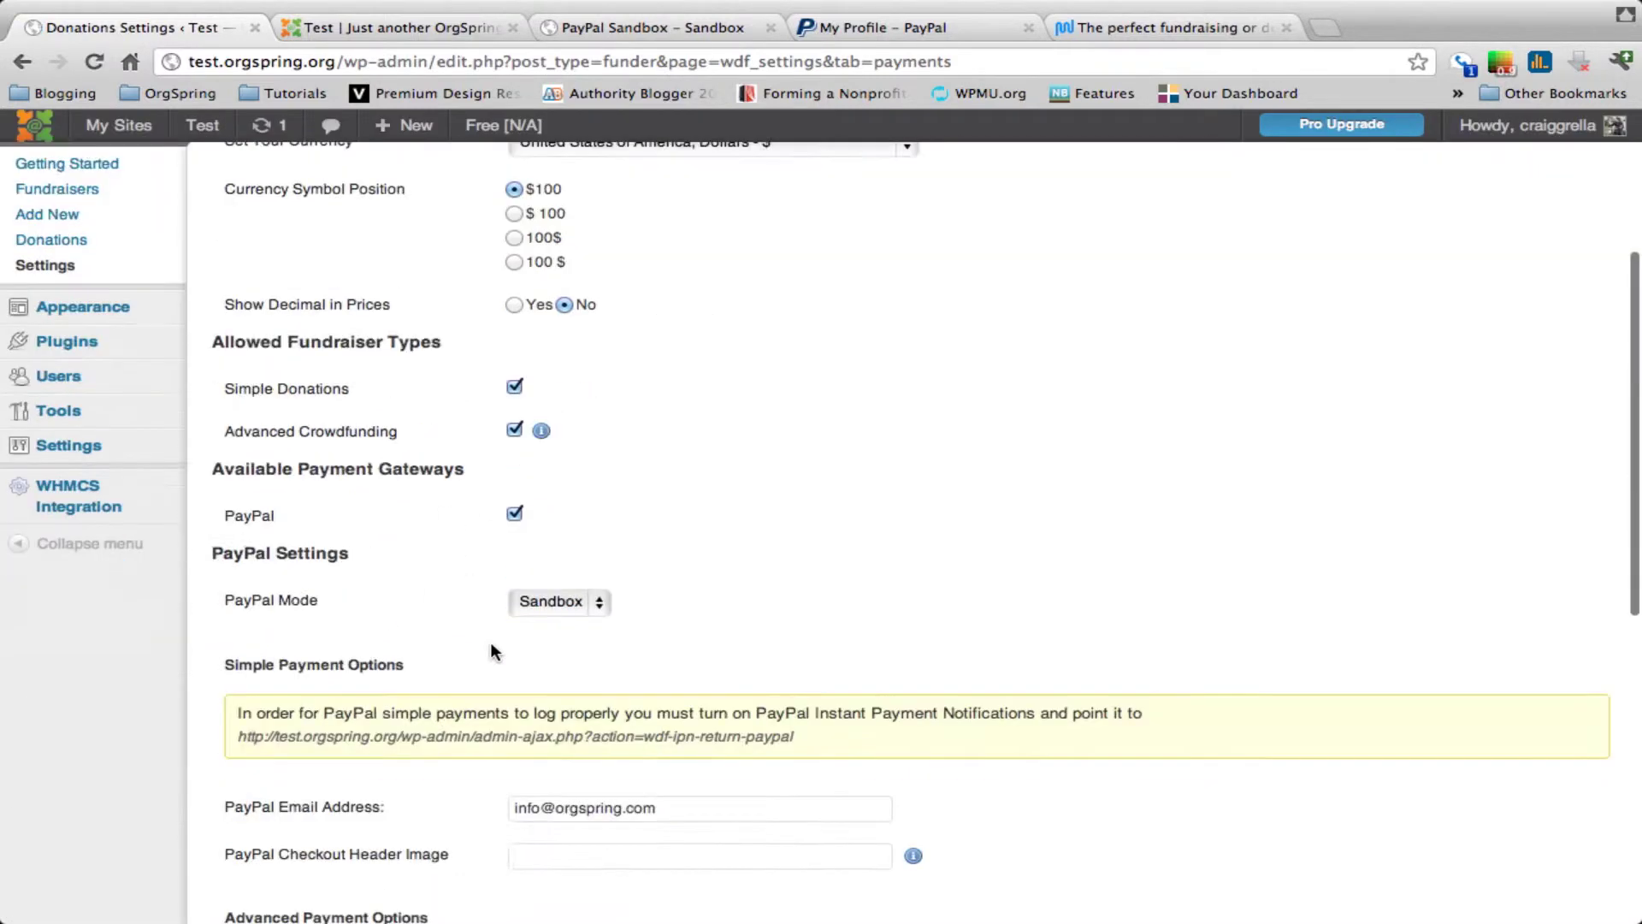
scroll(490, 642, up, 1)
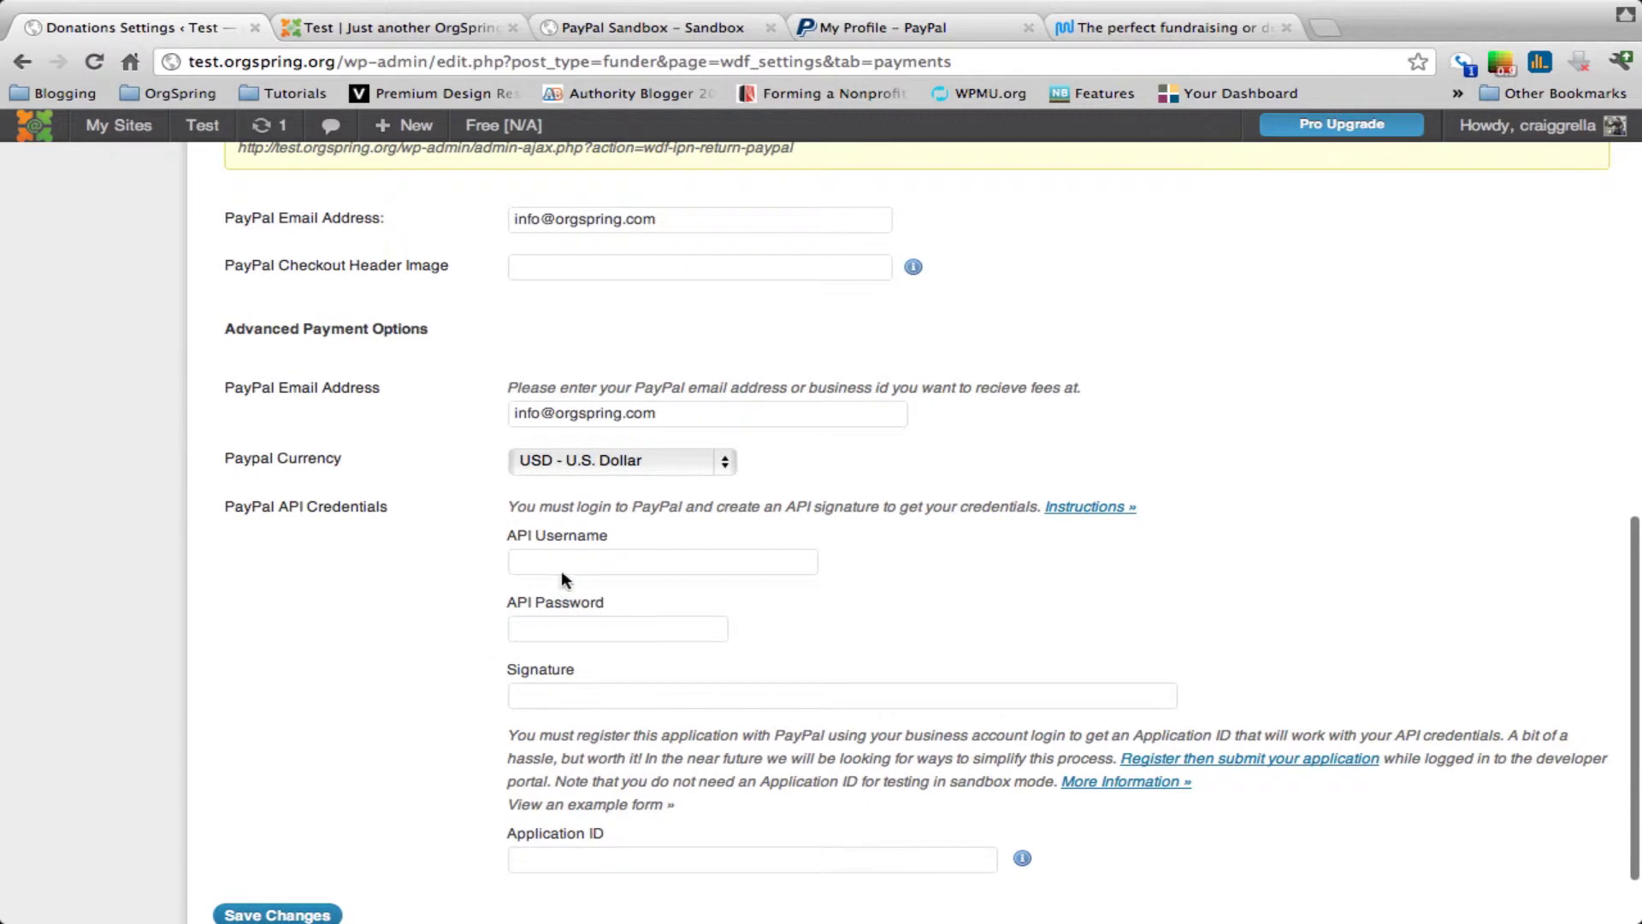
Open API access from the PayPal profile and view the API signature credentials.
click(888, 17)
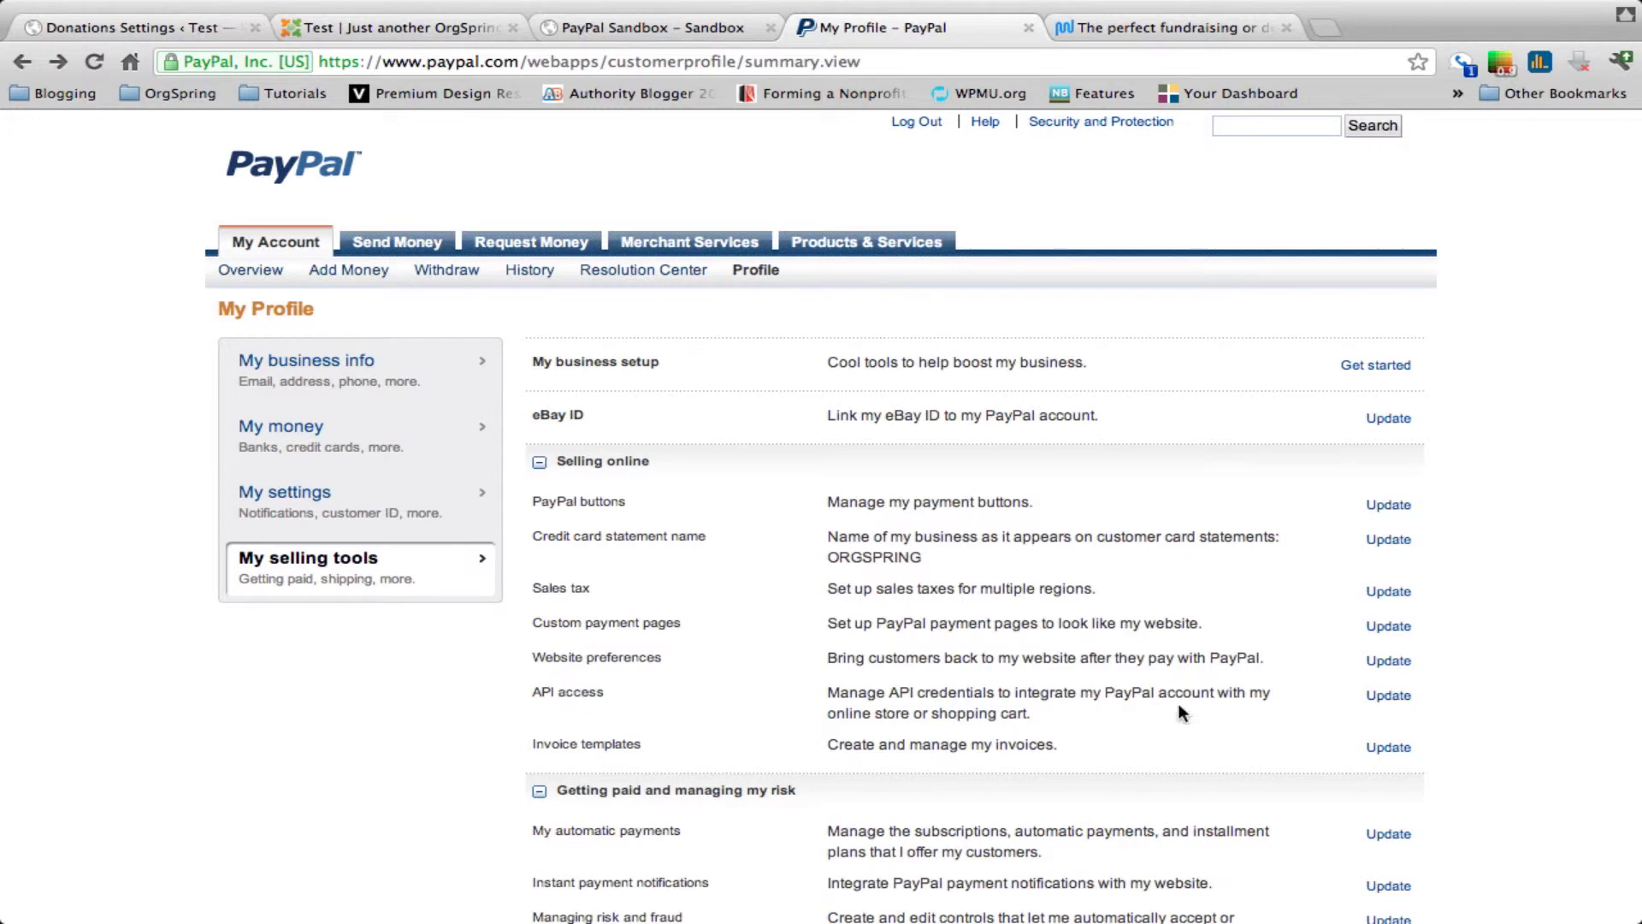
click(1388, 697)
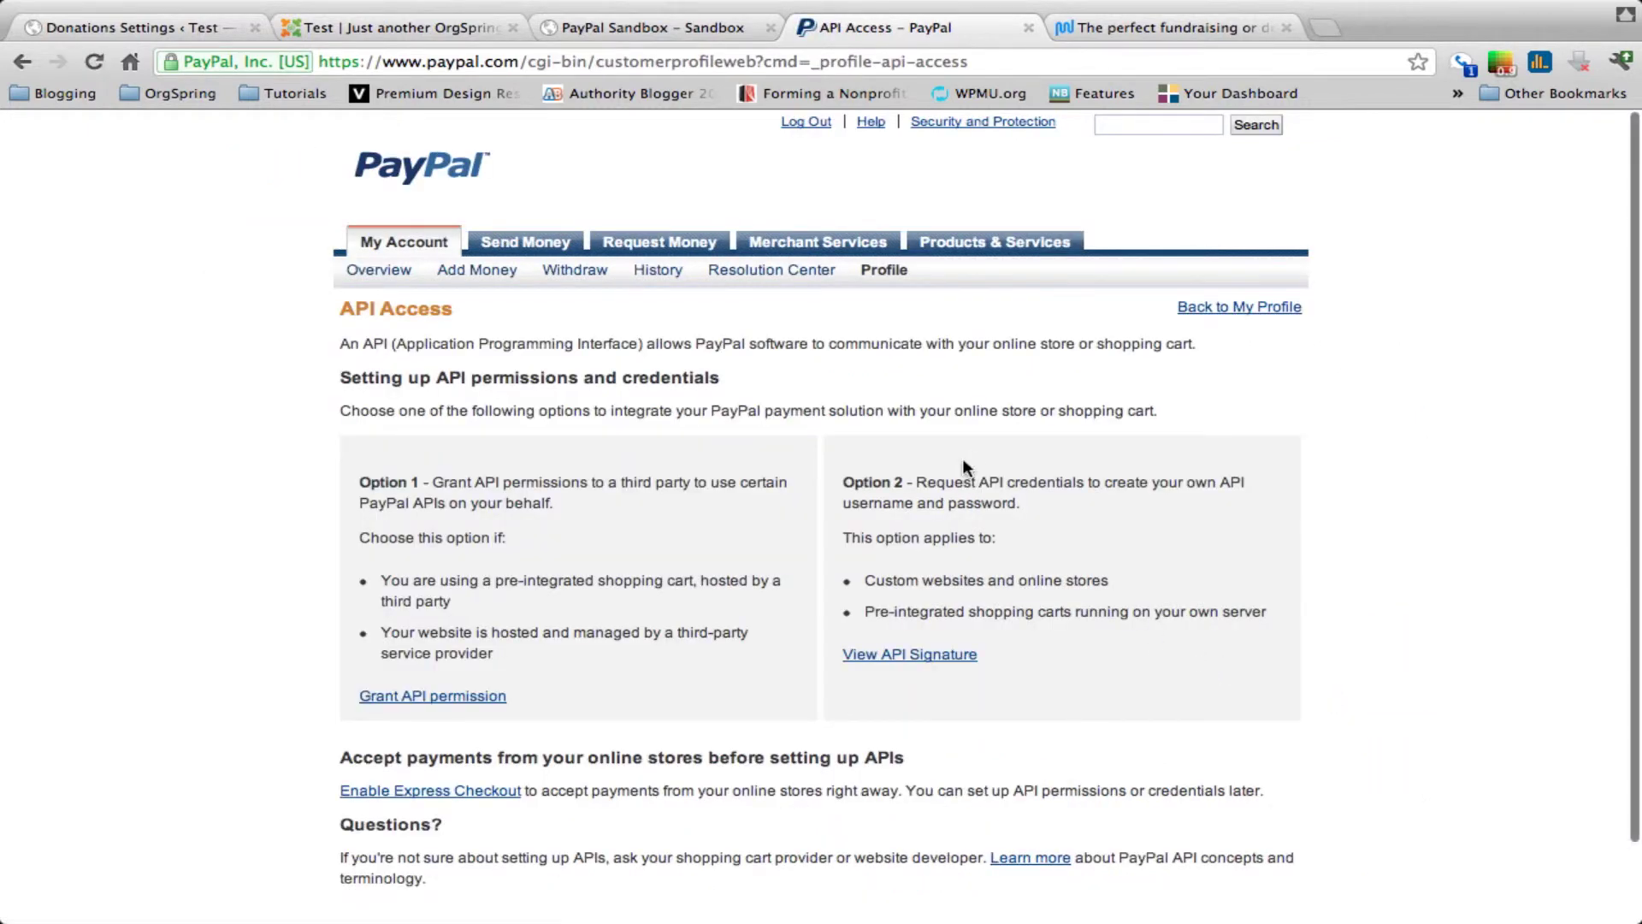
scroll(896, 522, down, 2)
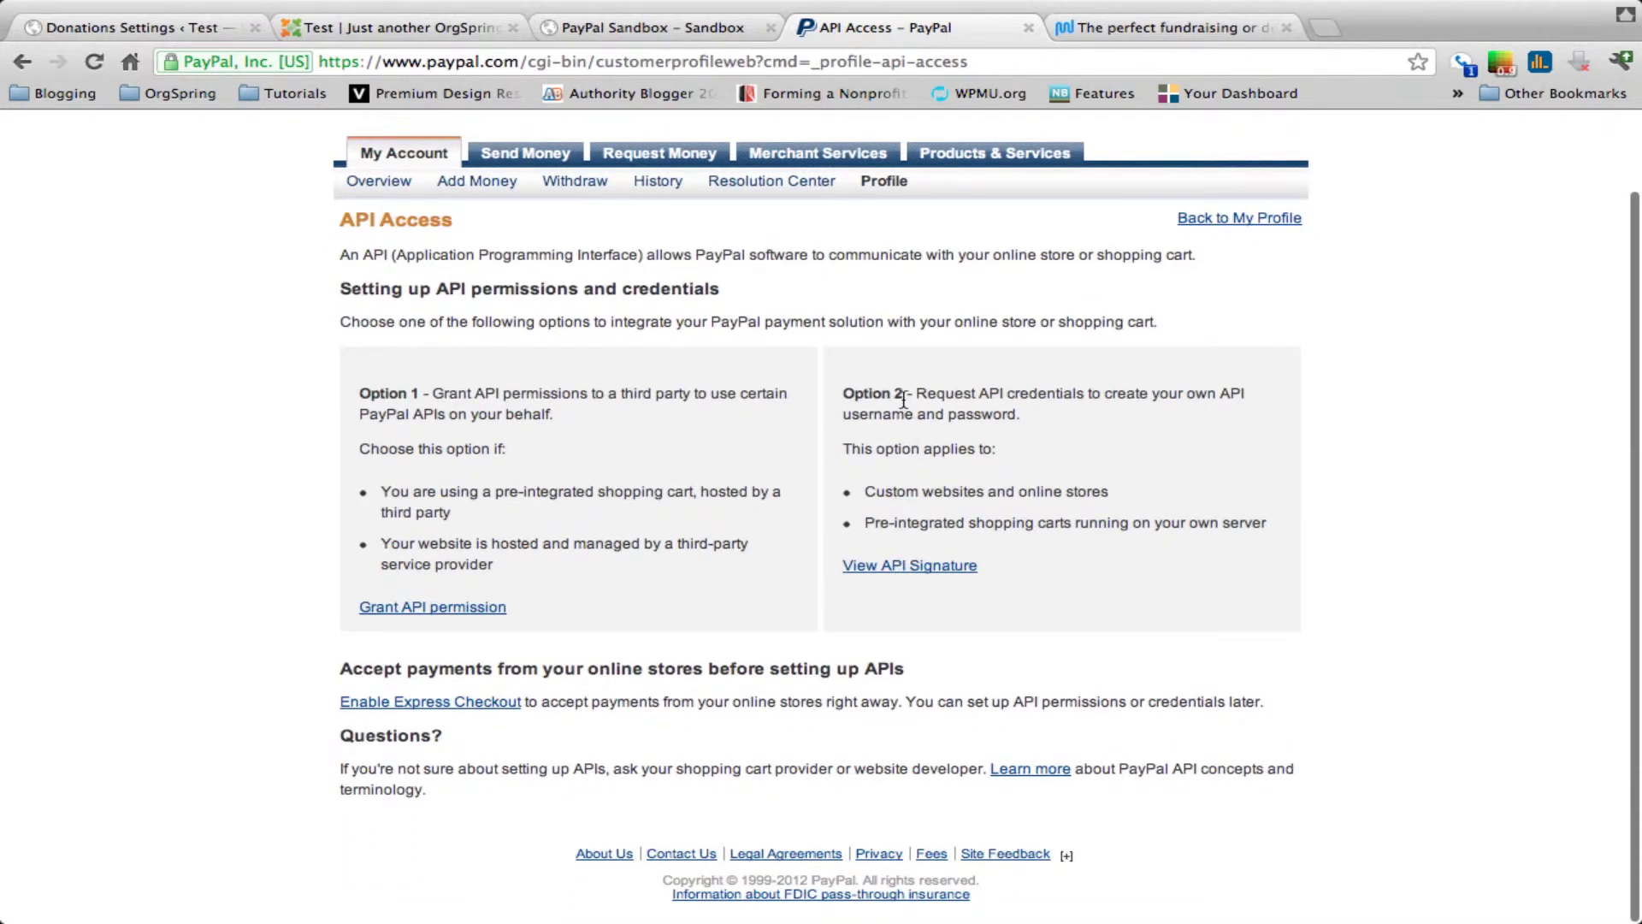
click(924, 568)
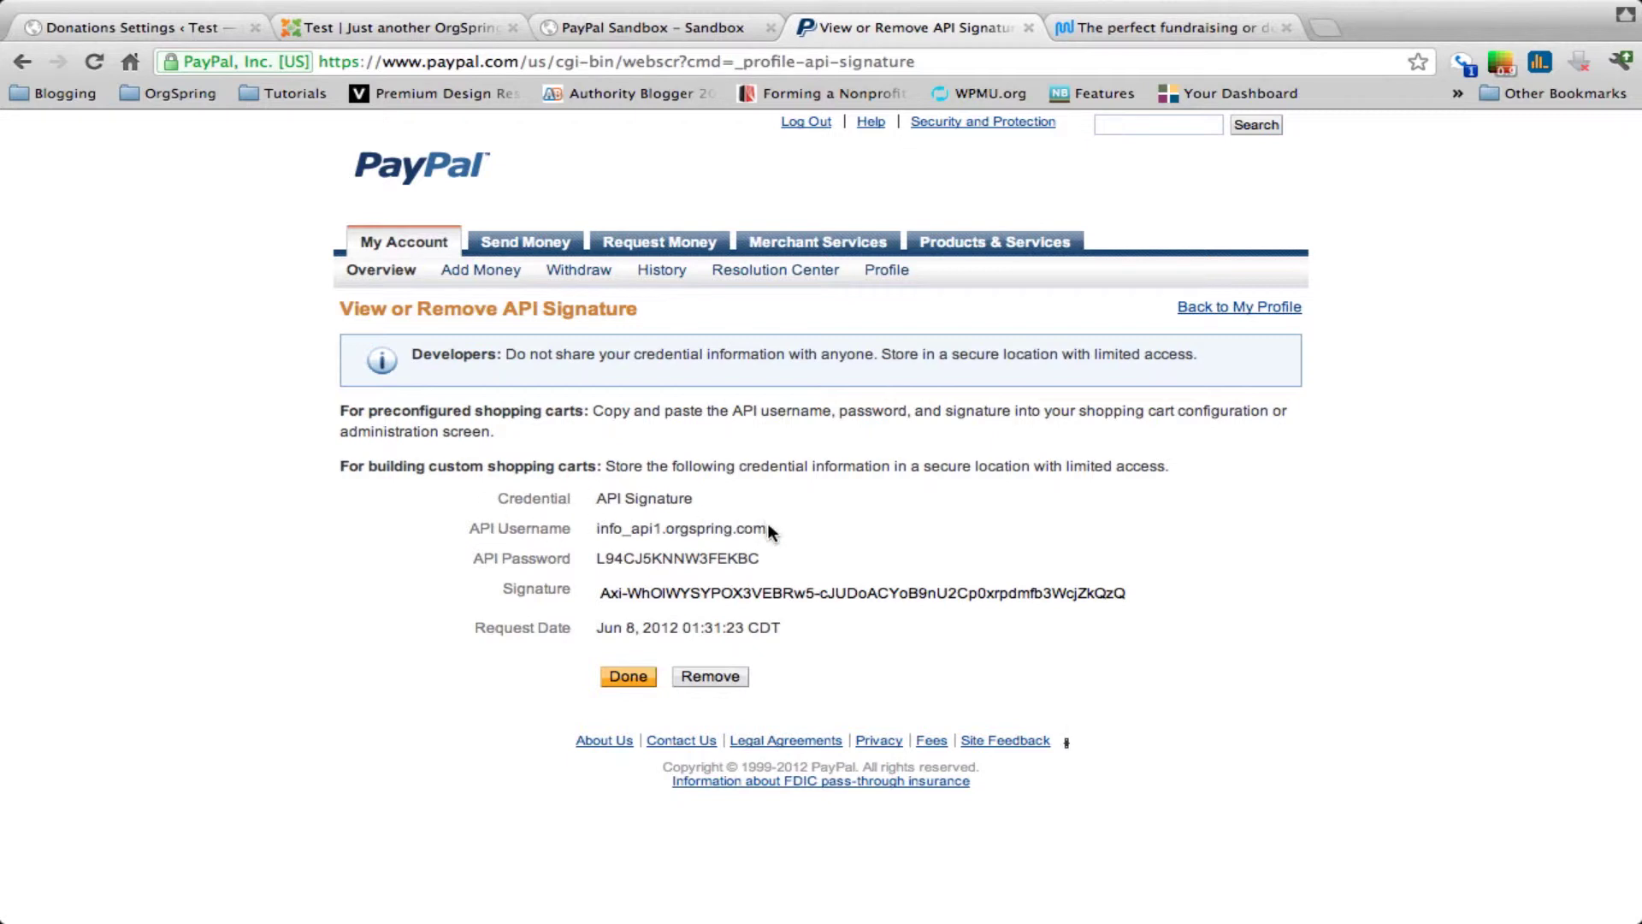
Copy the PayPal API username into the API Username field.
drag(641, 528, 595, 530)
key(super+c)
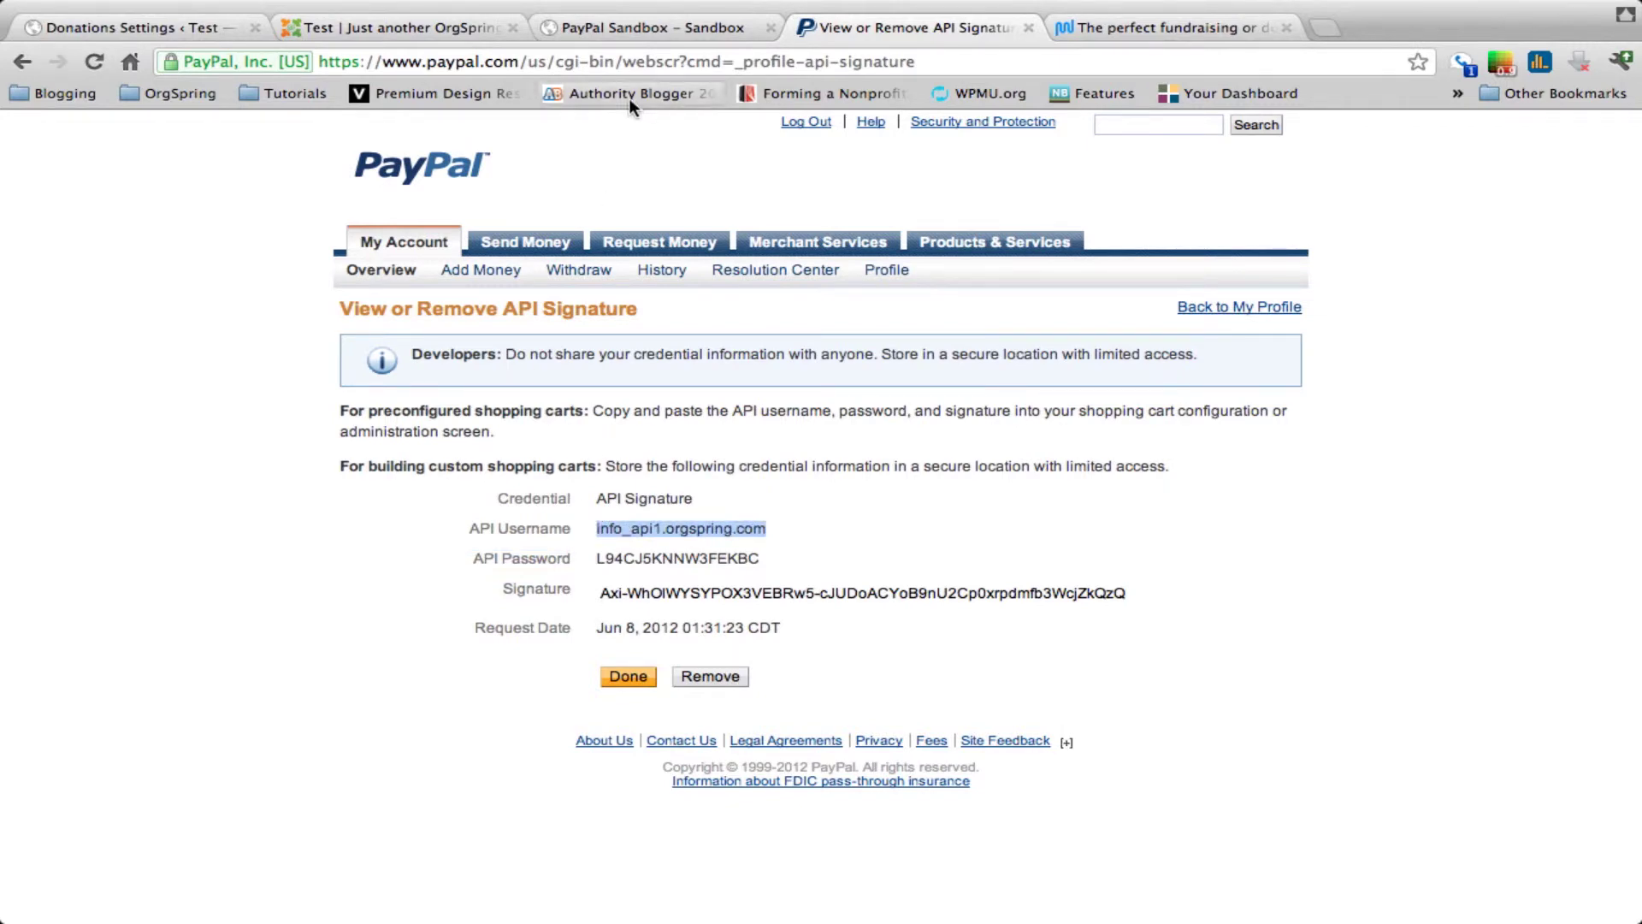
click(197, 28)
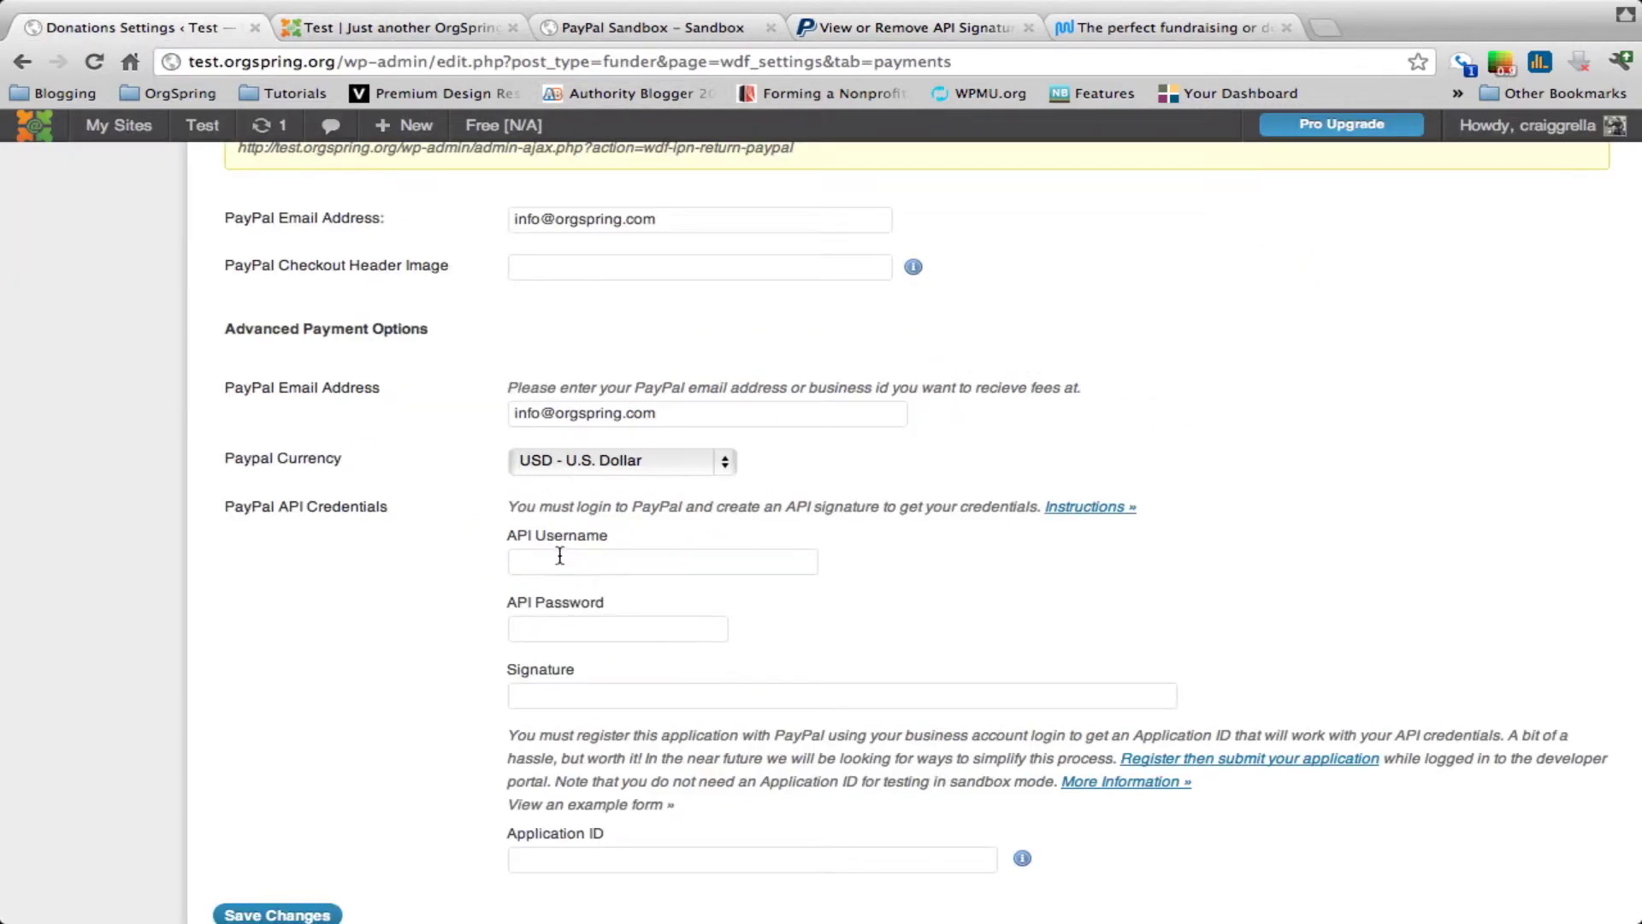
click(511, 560)
key(super+v)
Copy the PayPal API password into the API Password field.
click(582, 627)
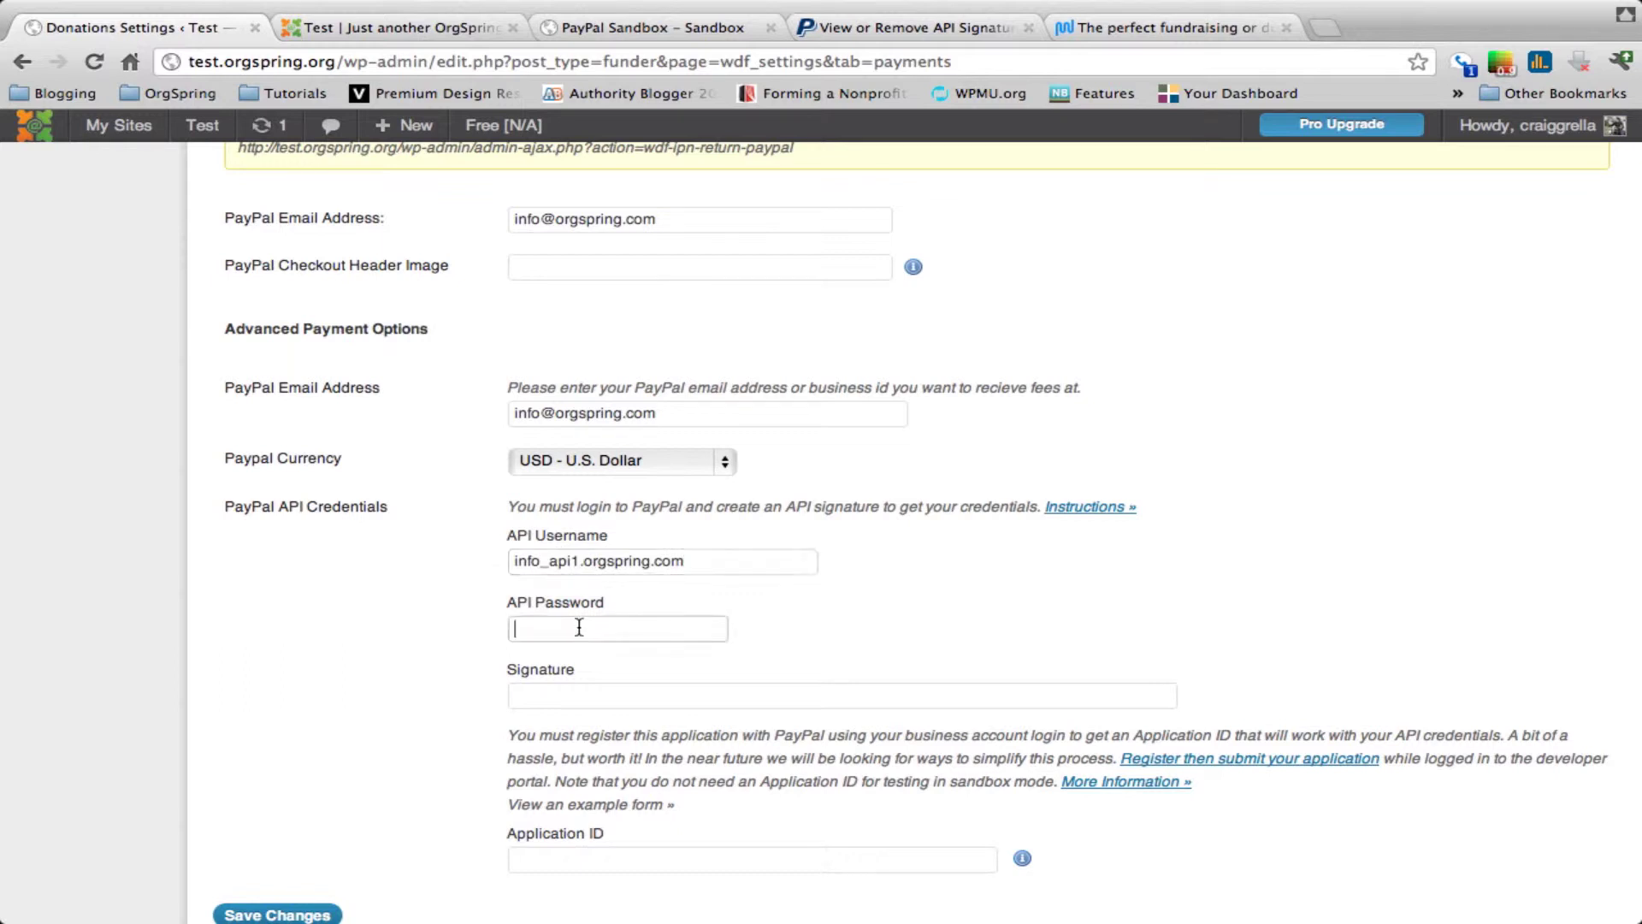
click(854, 35)
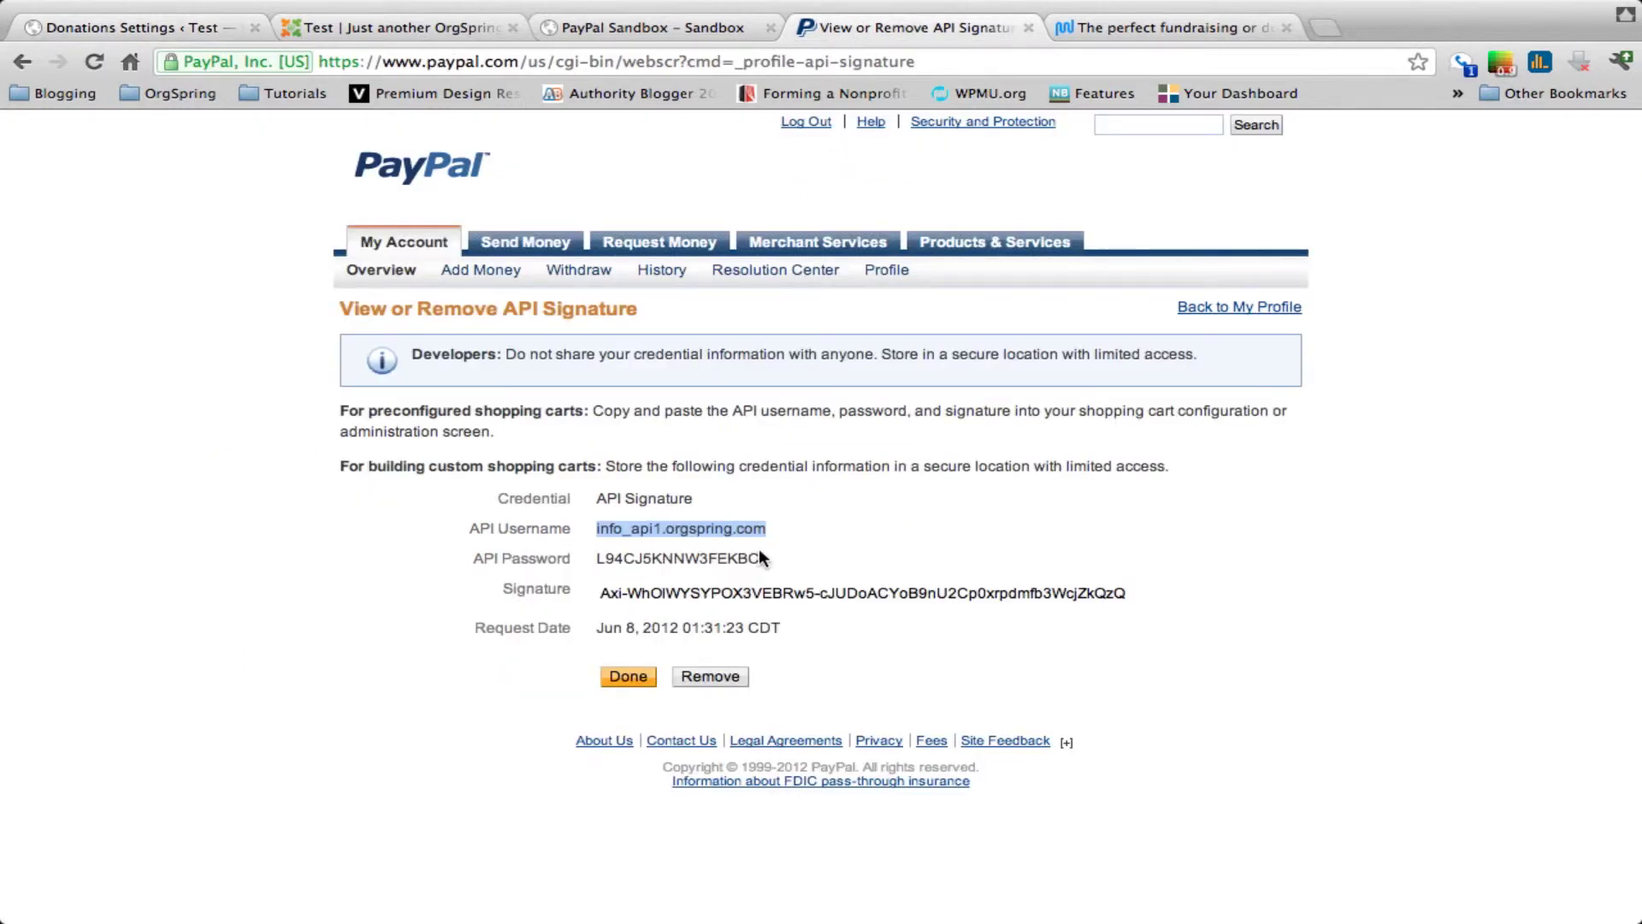
drag(757, 558, 598, 559)
key(super+c)
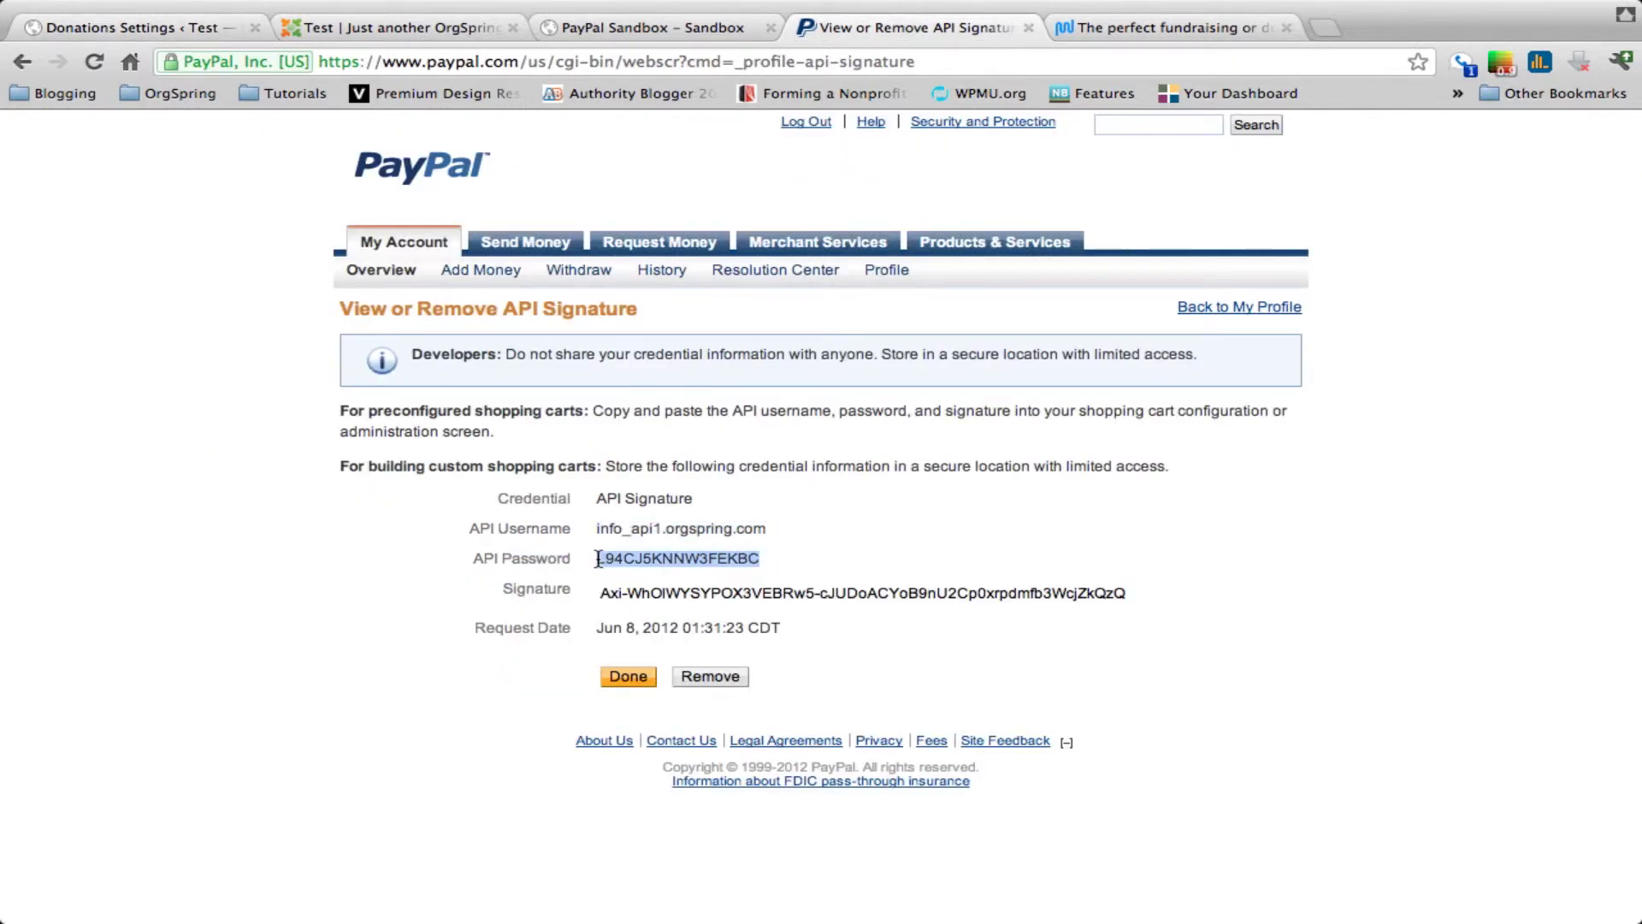
click(200, 31)
key(super+v)
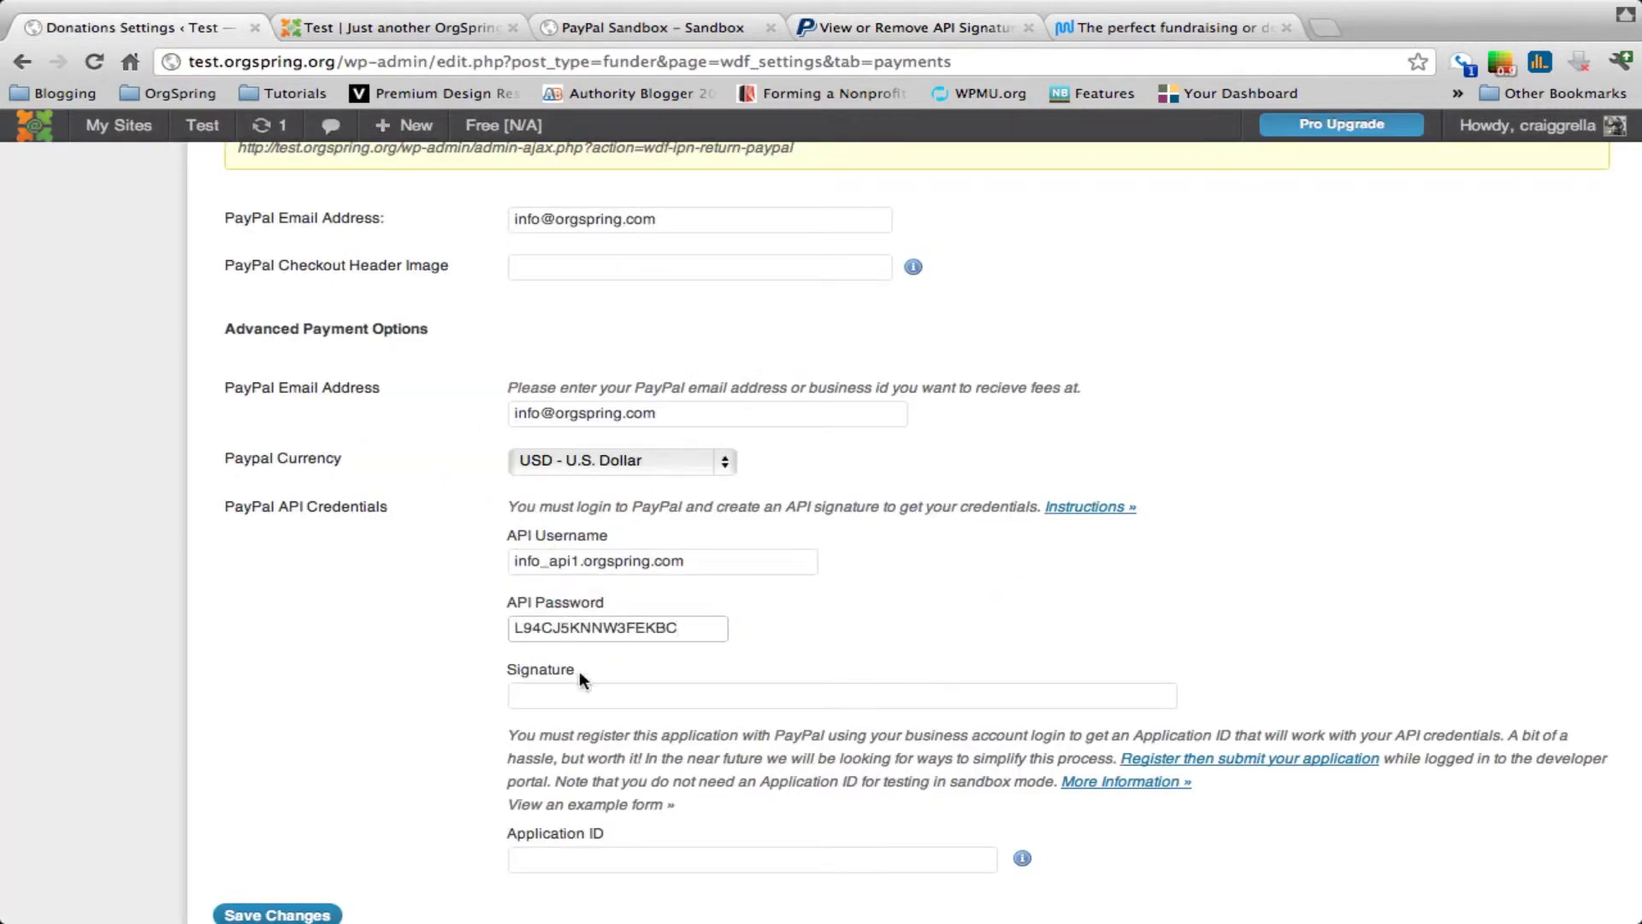
Copy the PayPal API signature into the Signature field.
click(582, 689)
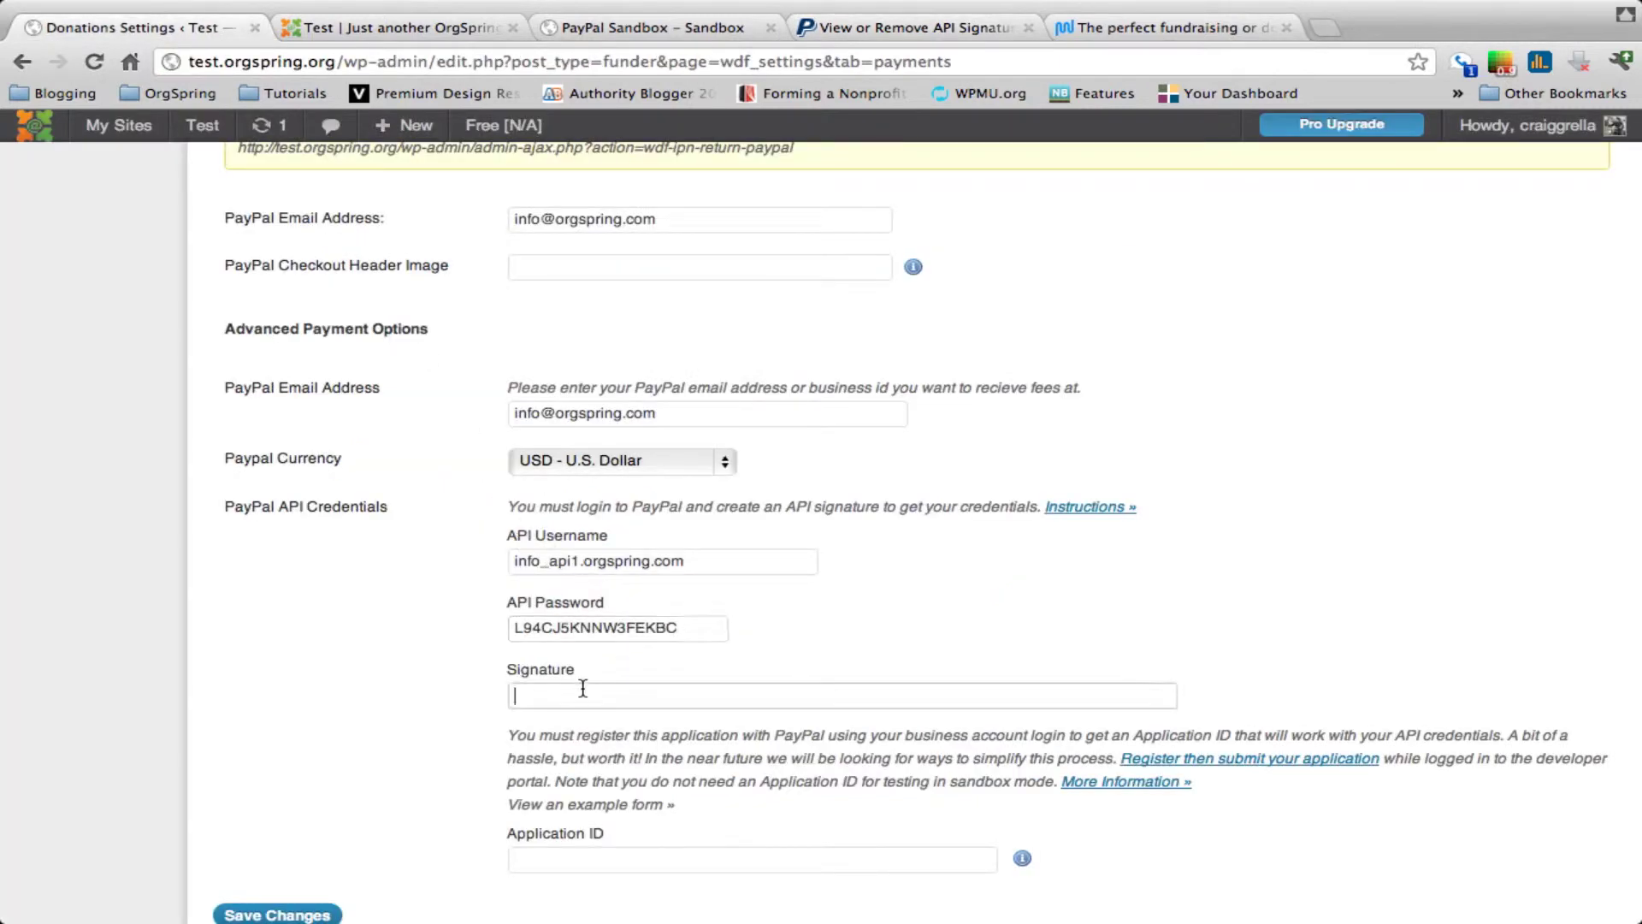
click(859, 28)
drag(603, 591, 1138, 599)
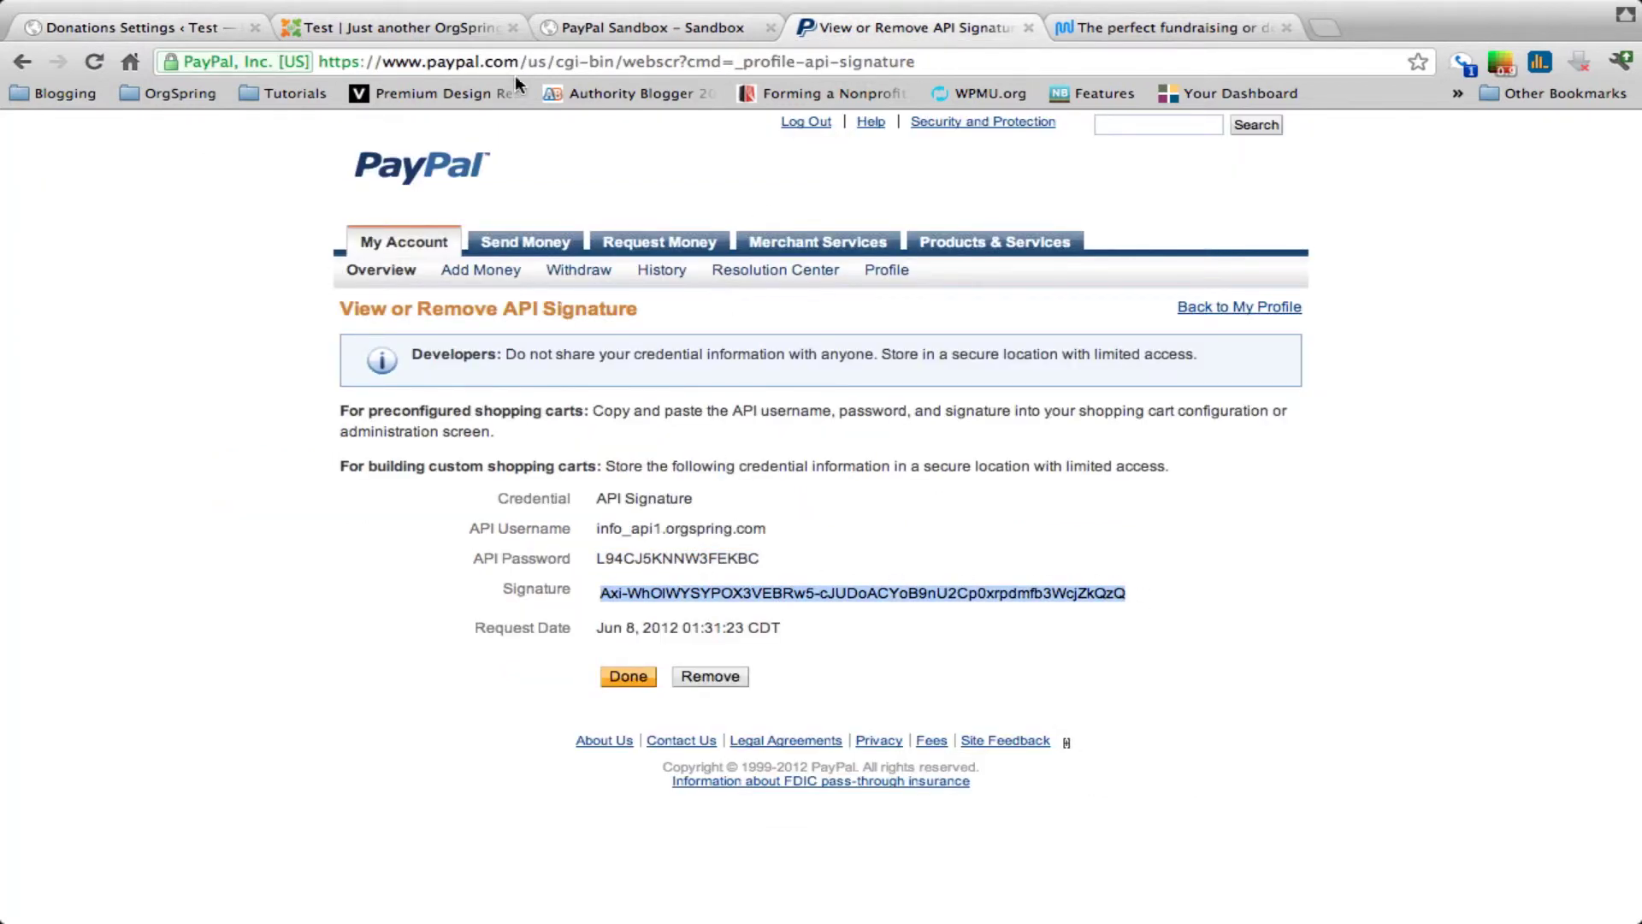
click(191, 29)
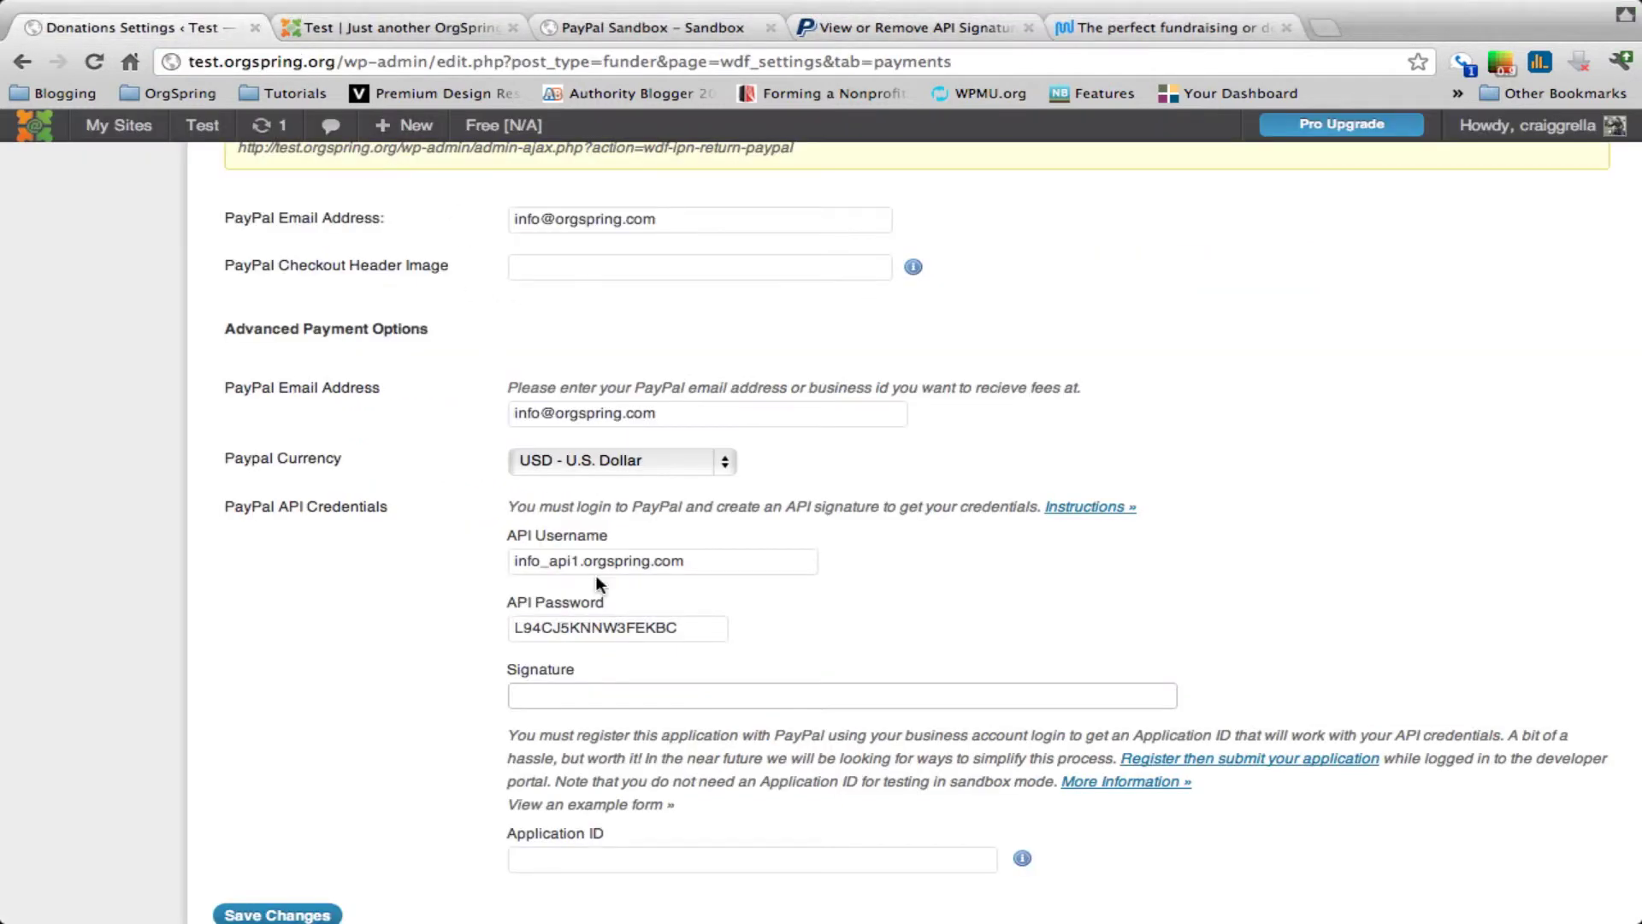
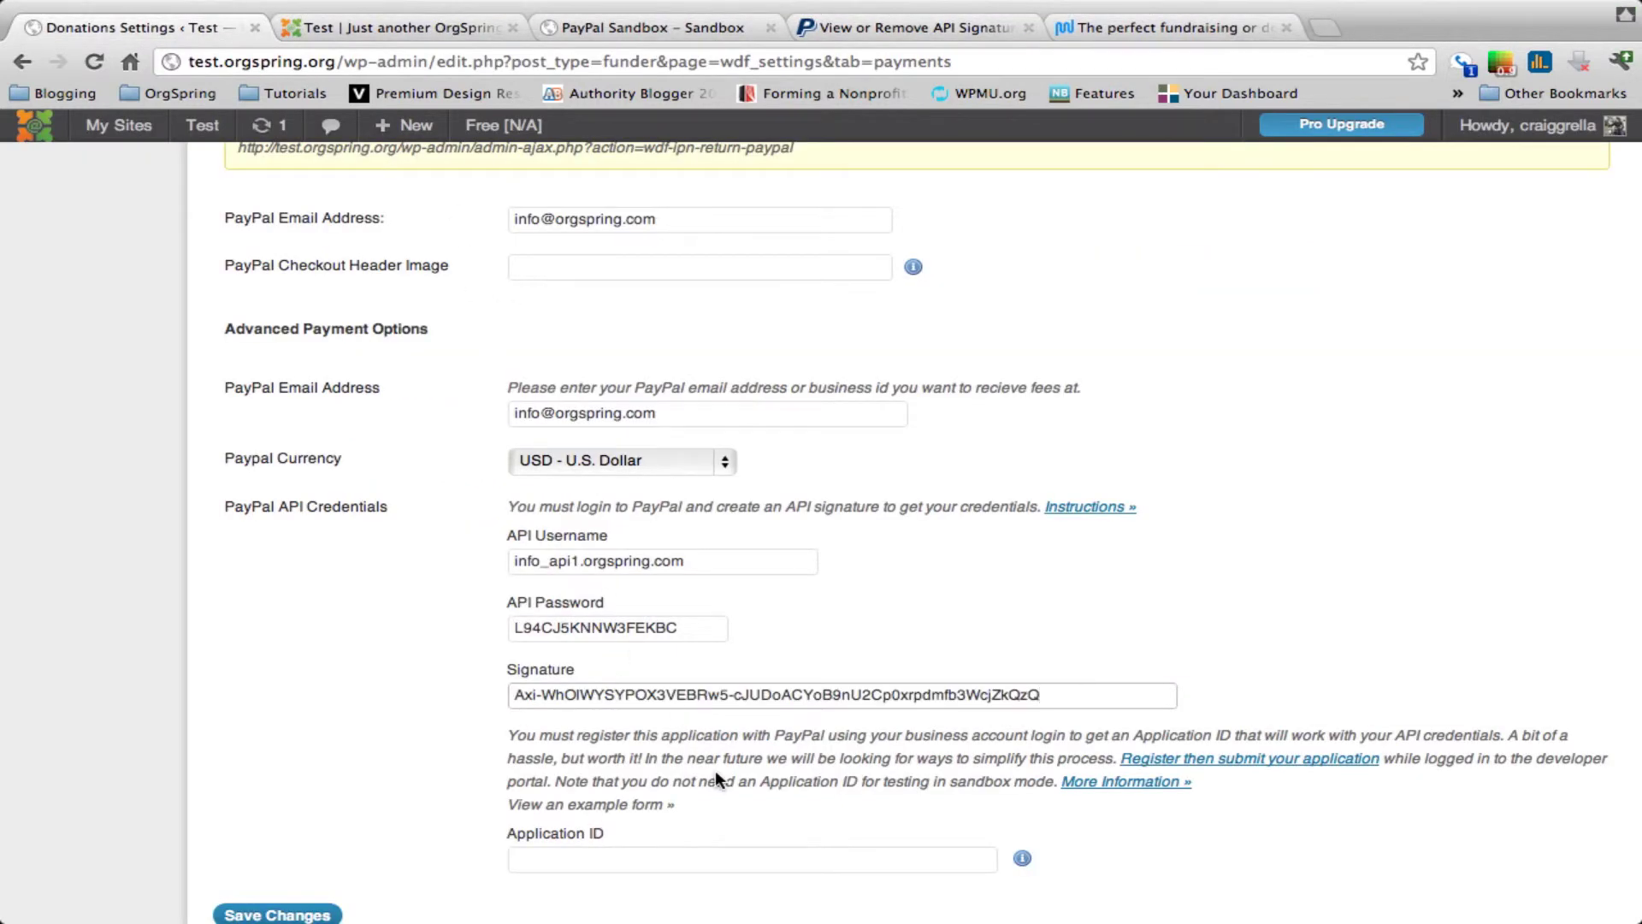
scroll(715, 770, down, 1)
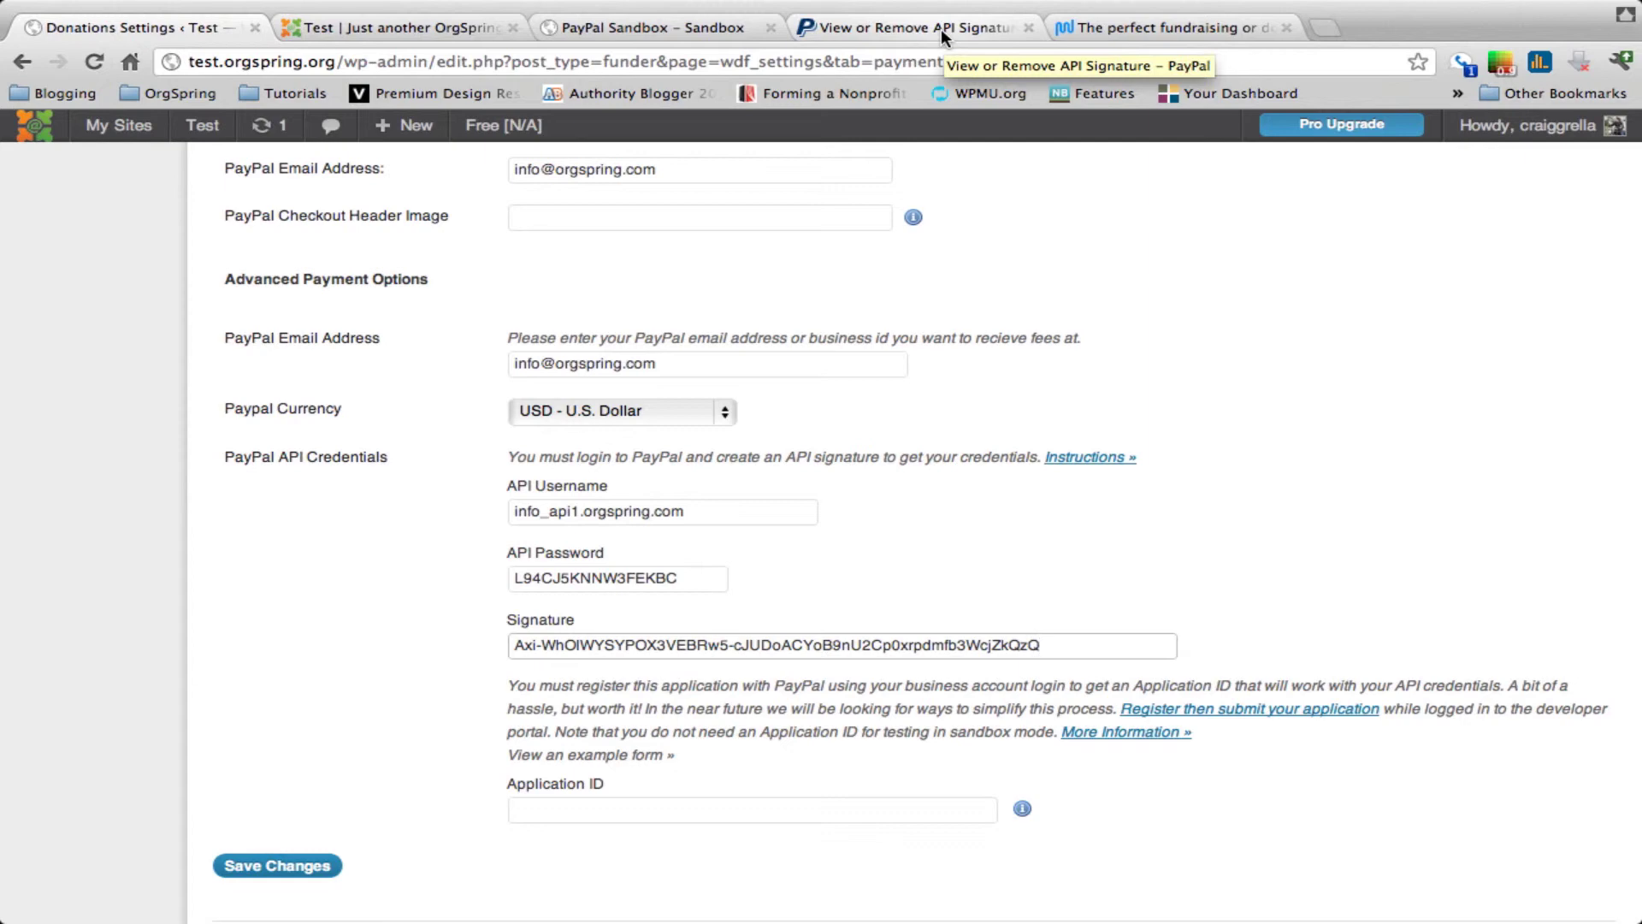
Close PayPal's API signature view and save the Donations Settings with the new credentials.
click(941, 28)
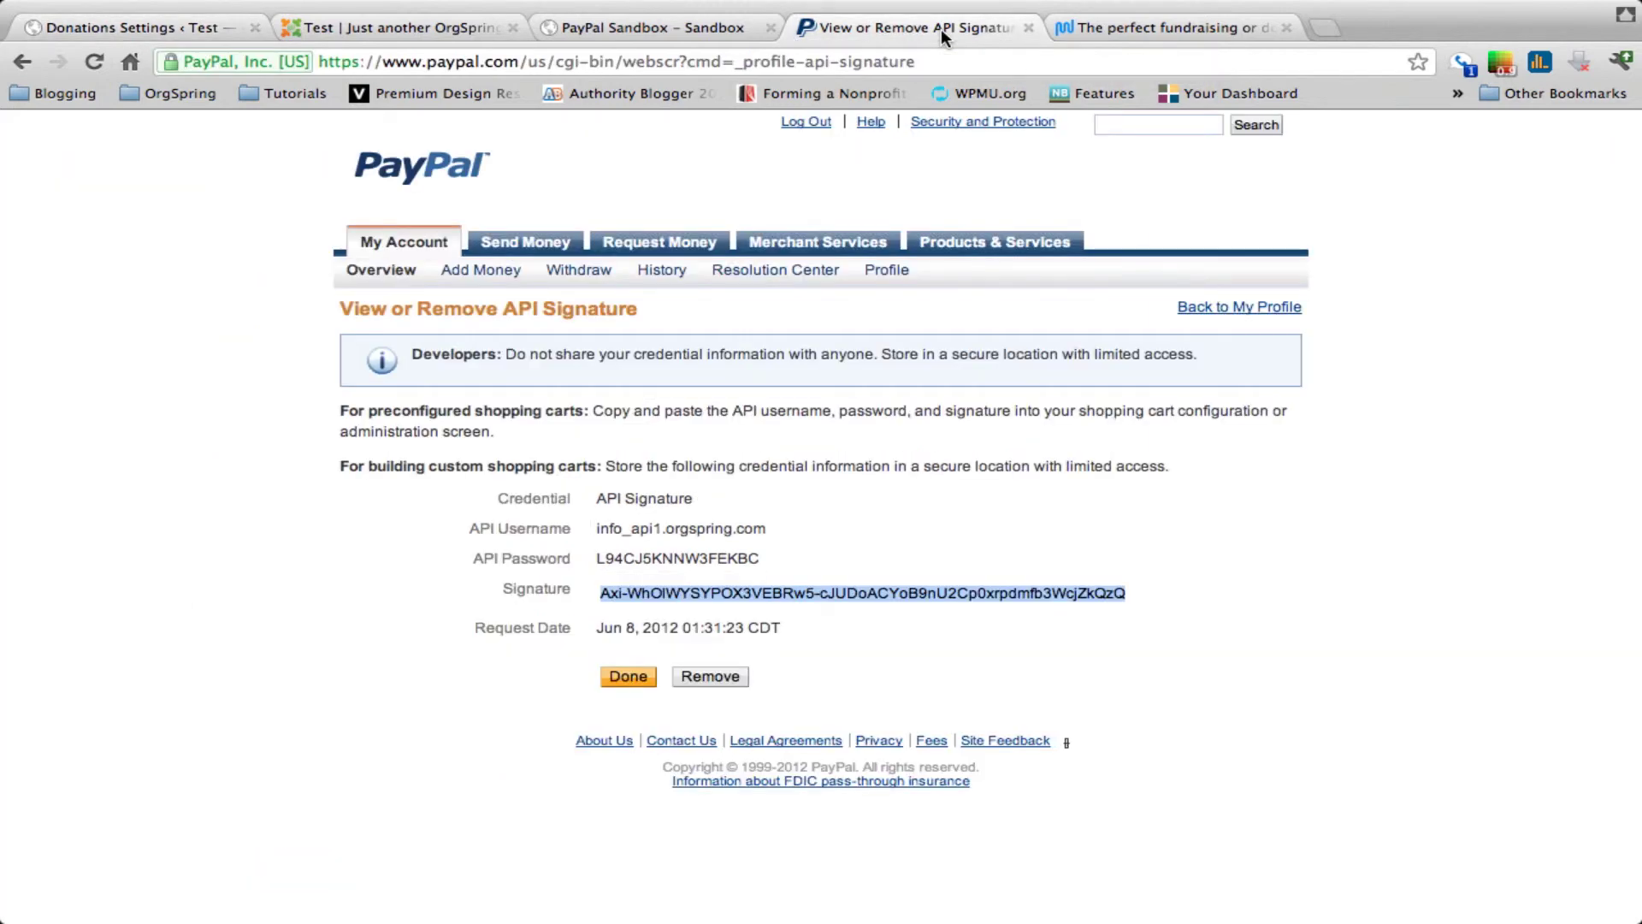
click(643, 676)
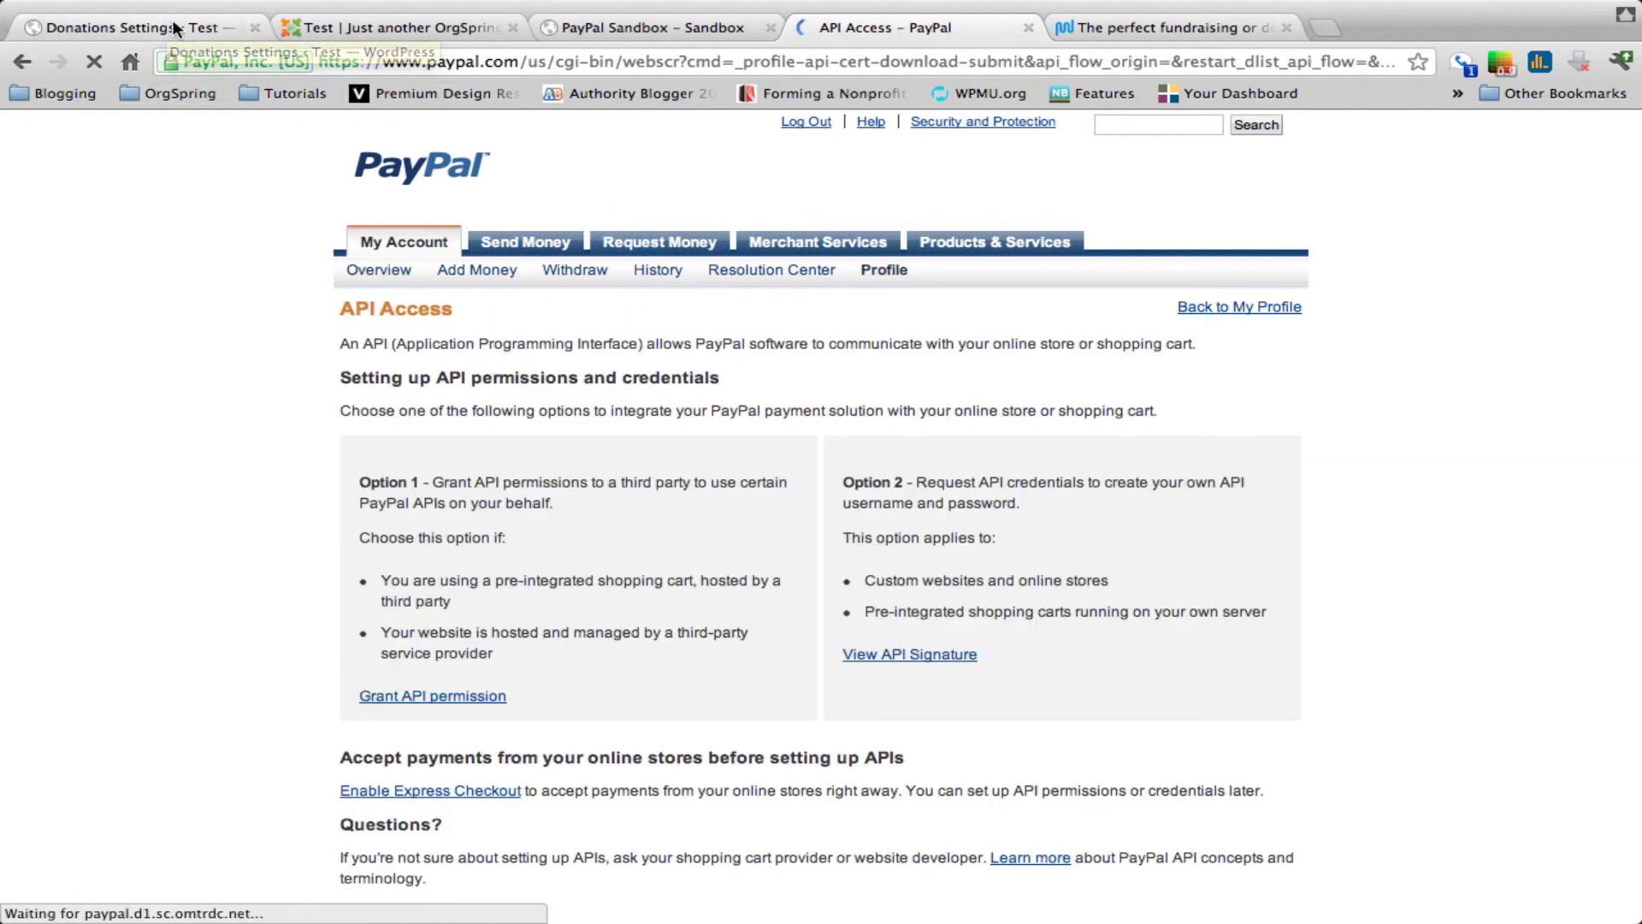
click(172, 32)
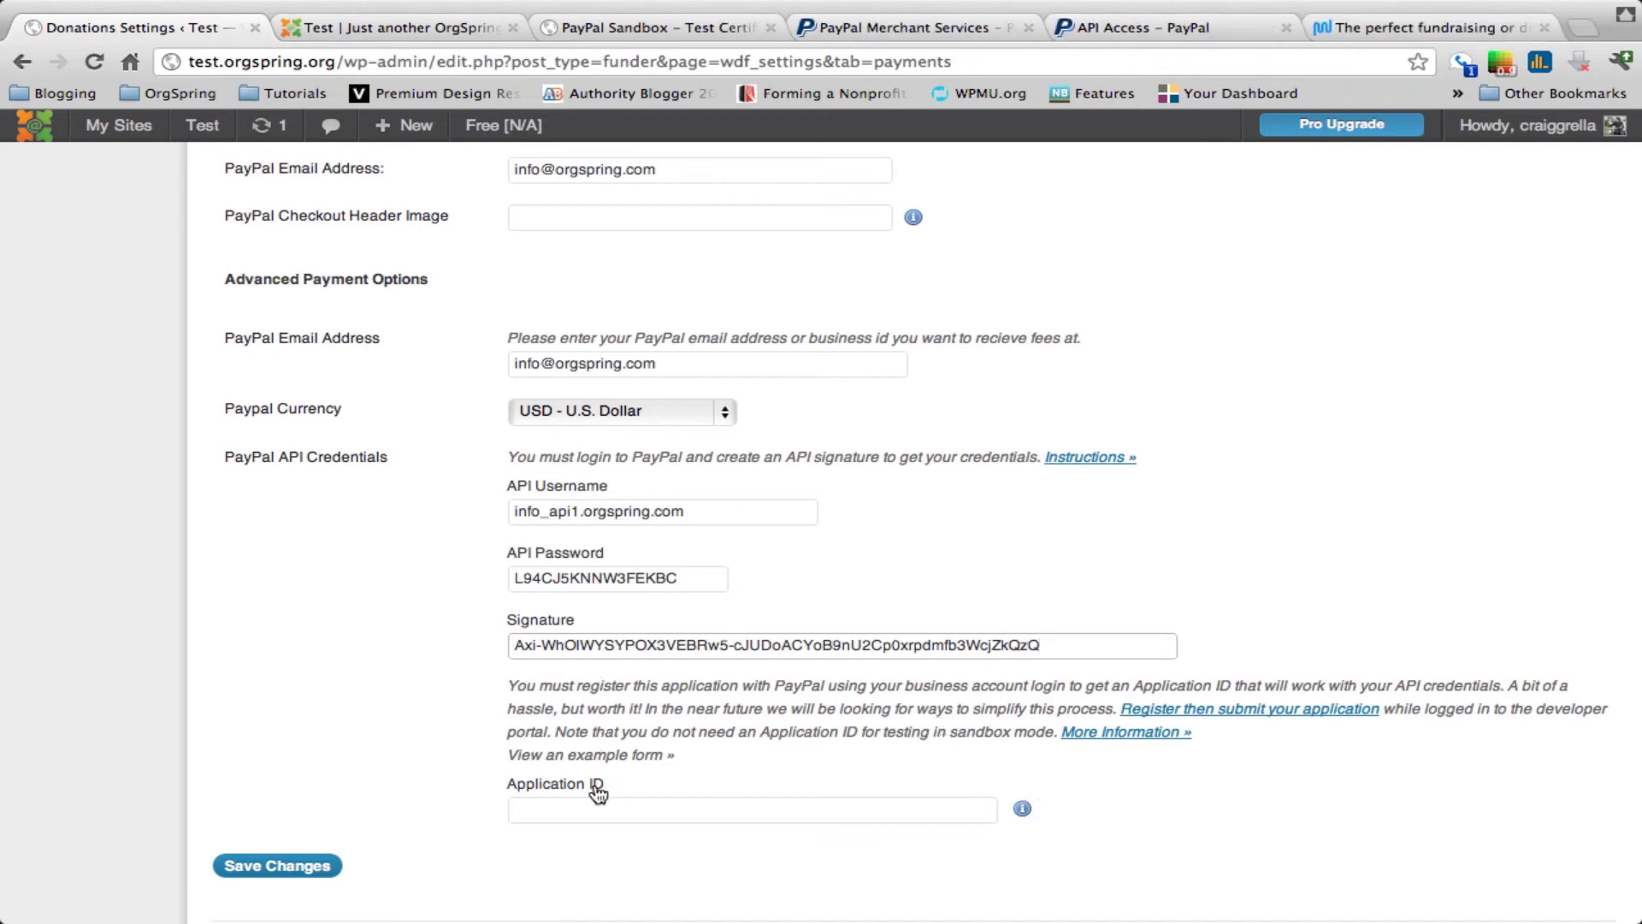
click(280, 864)
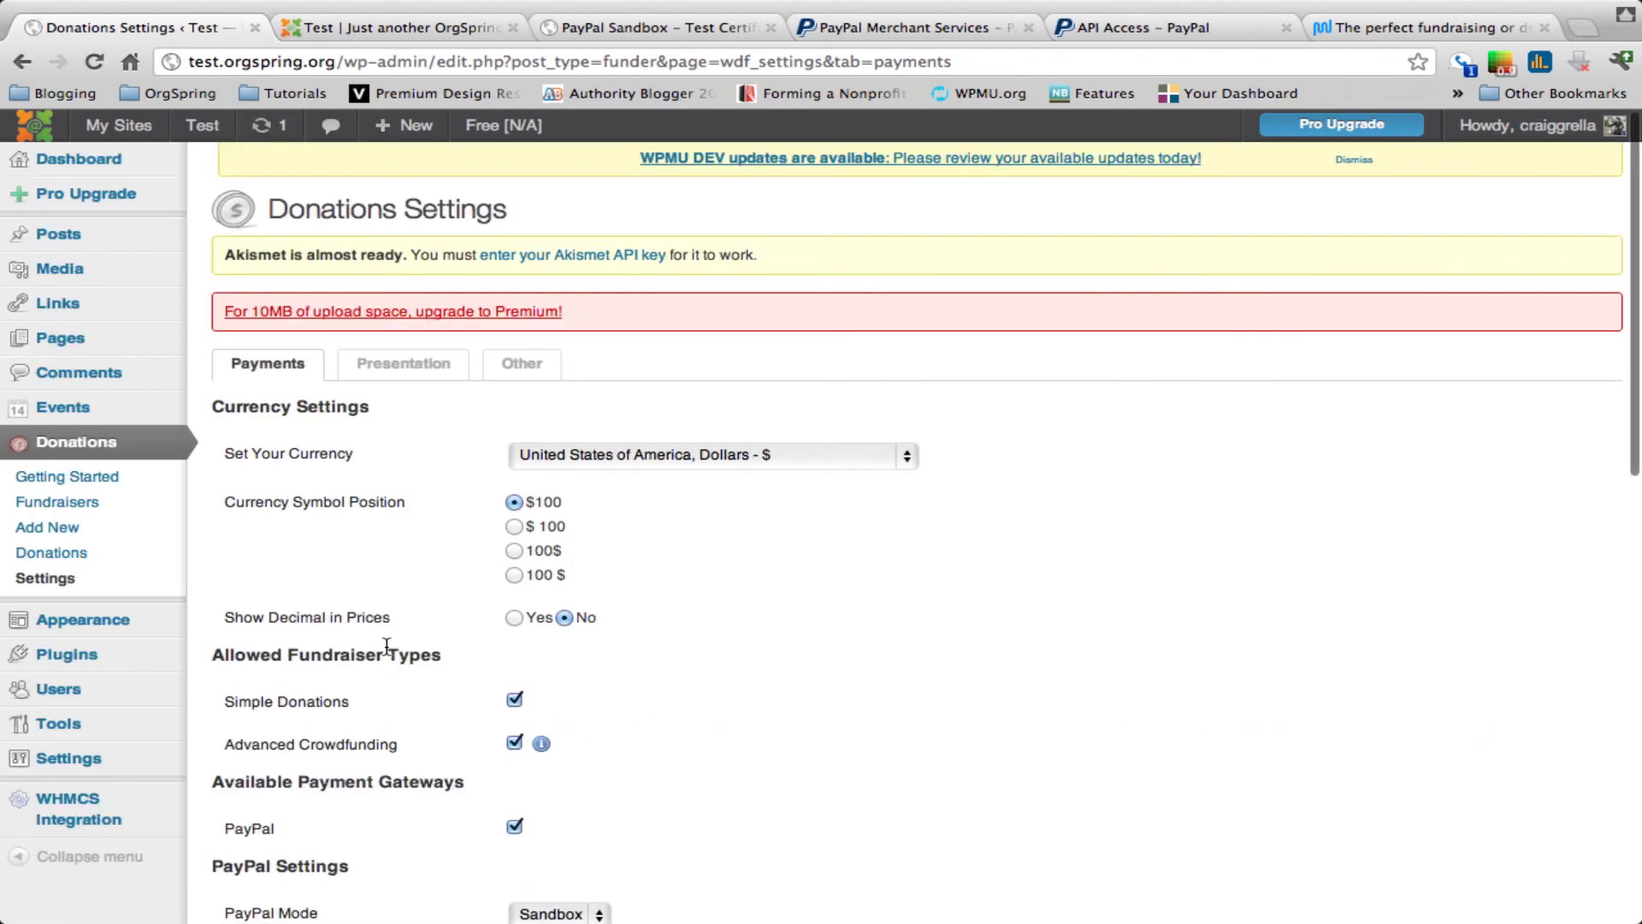